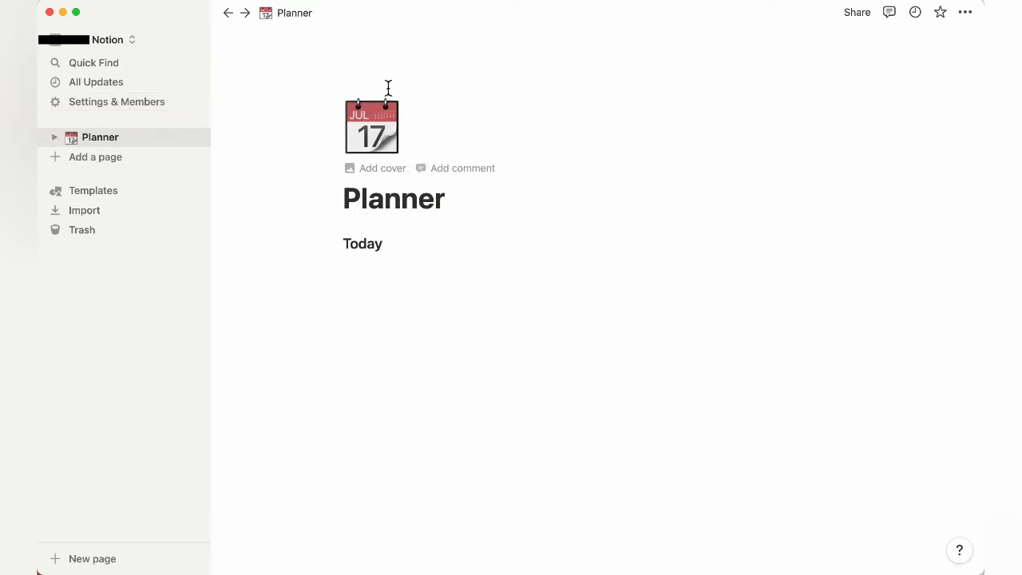
pyautogui.click(115, 158)
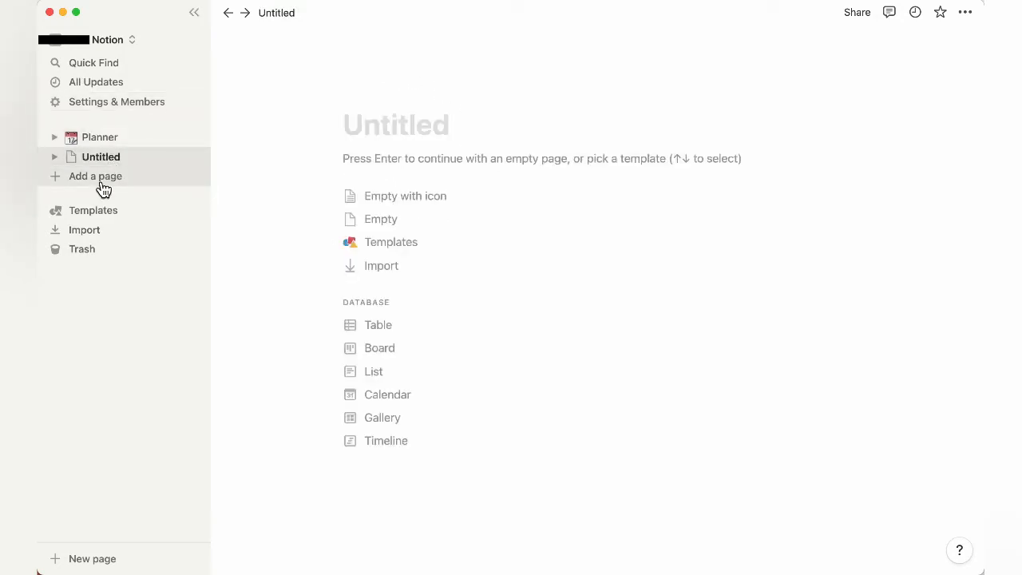
pyautogui.click(176, 156)
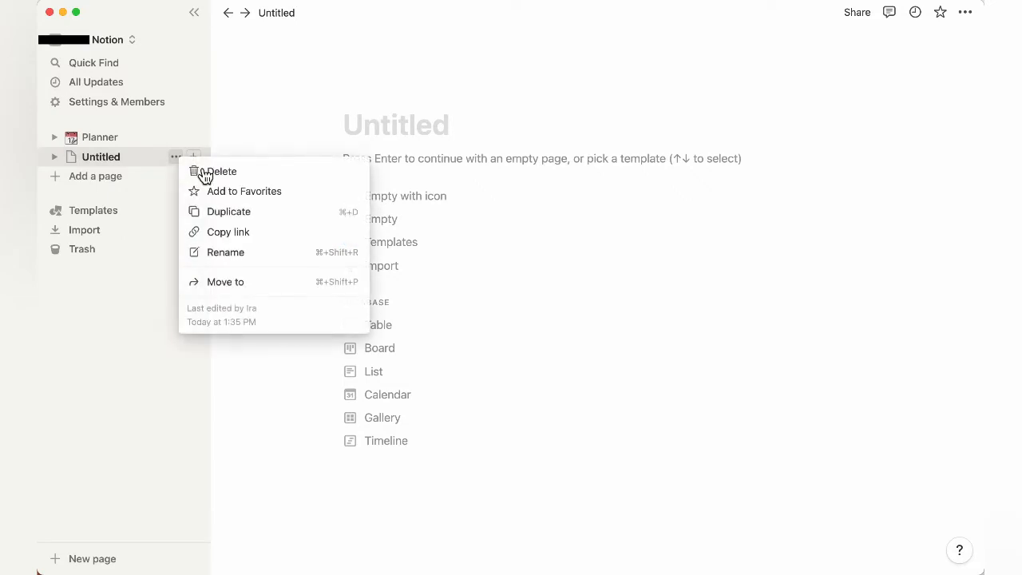
pyautogui.click(207, 171)
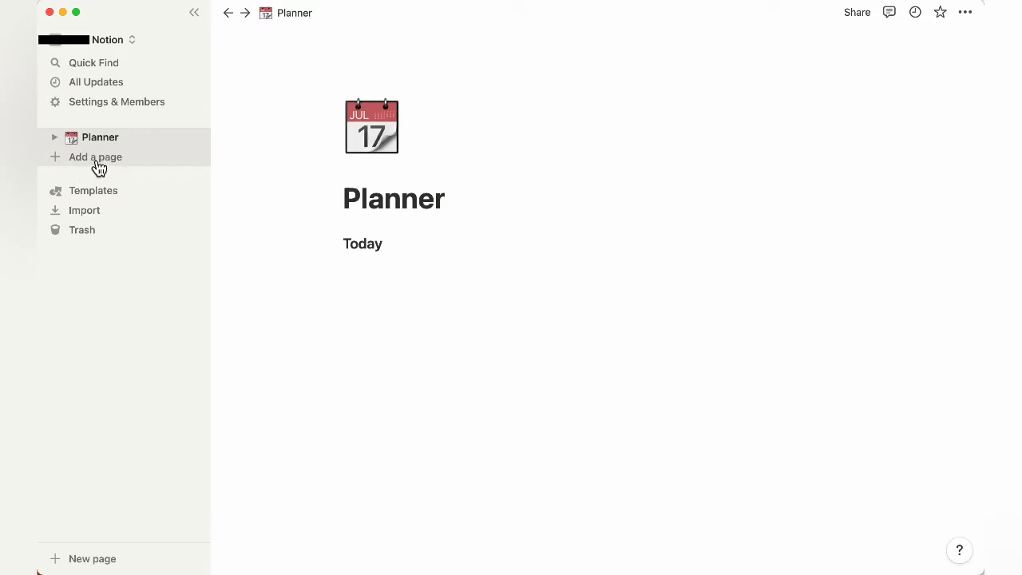
# Add a new blank page to the workspace and delete the existing Planner page
pyautogui.click(123, 163)
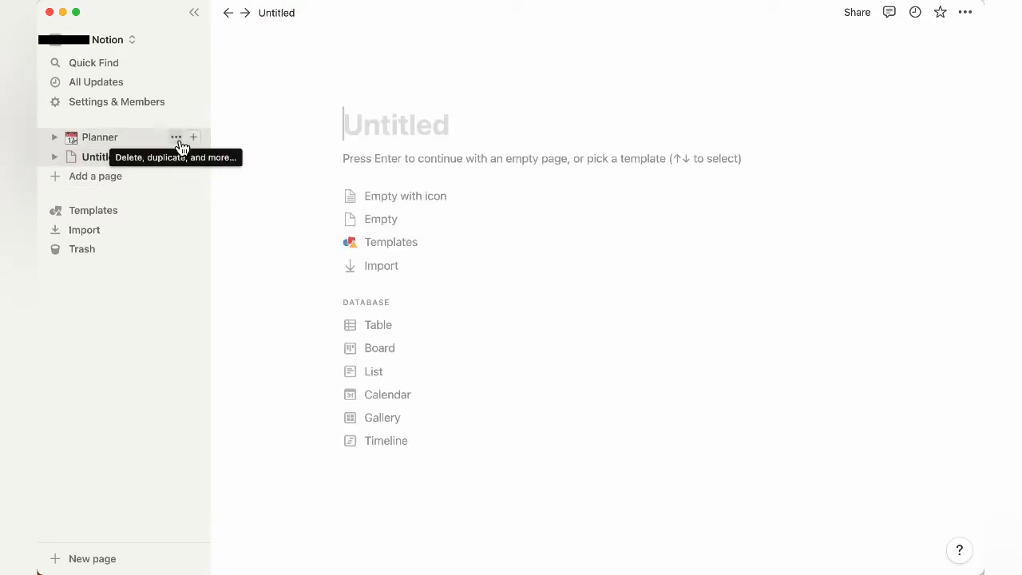
pyautogui.click(176, 138)
pyautogui.click(196, 152)
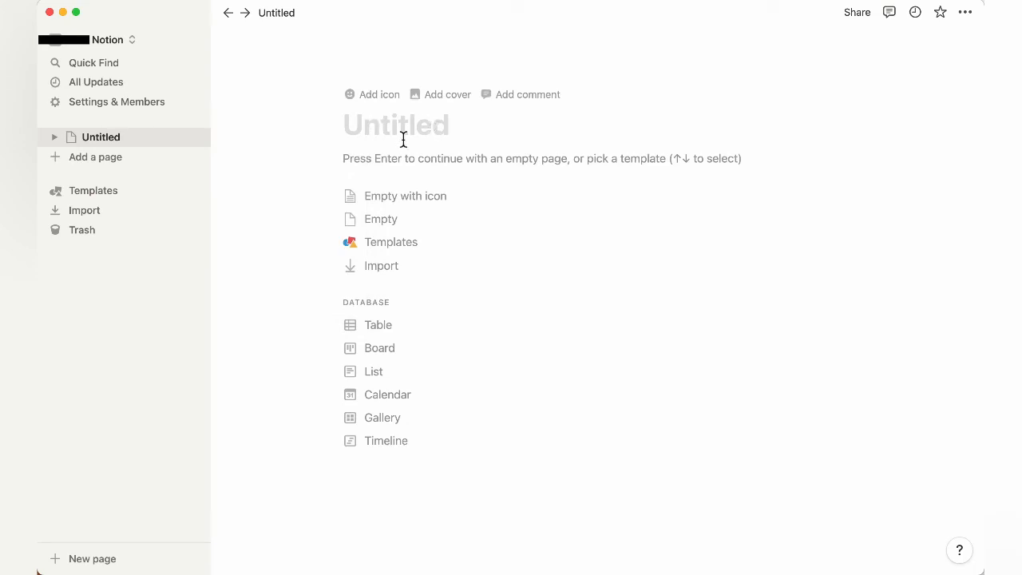
# Title the new blank page Planner
pyautogui.click(452, 262)
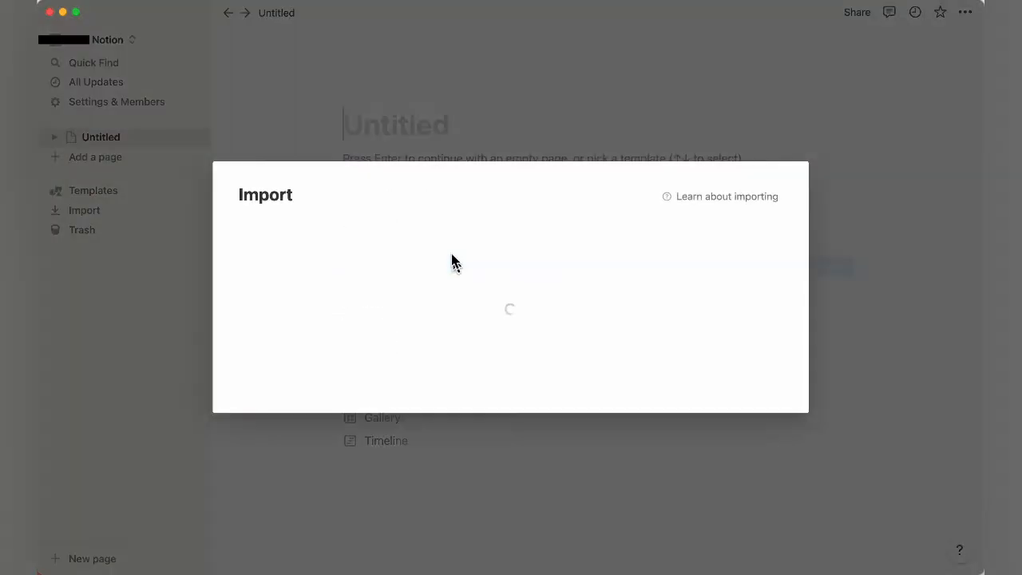
pyautogui.click(418, 127)
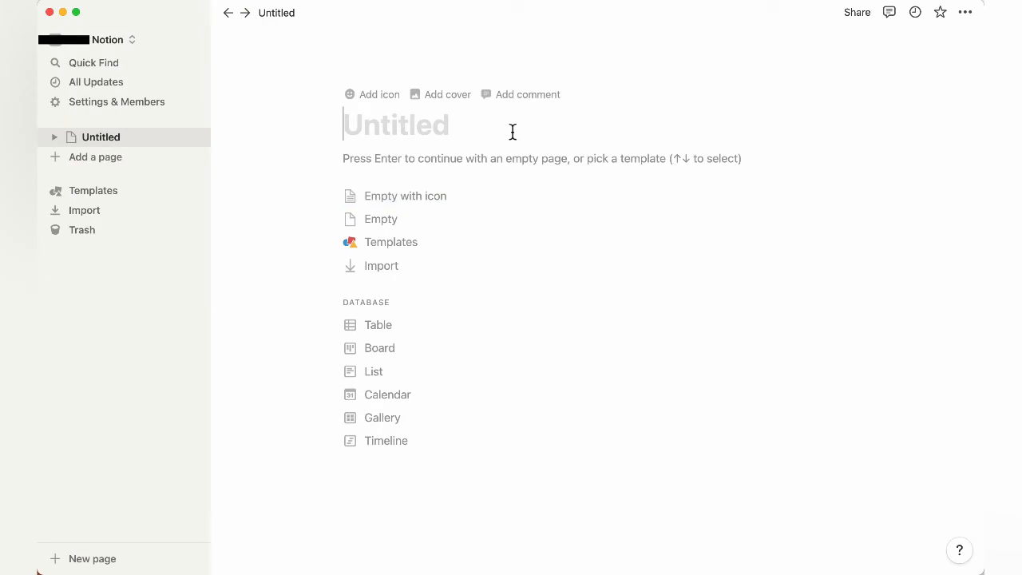
pyautogui.write('Planner')
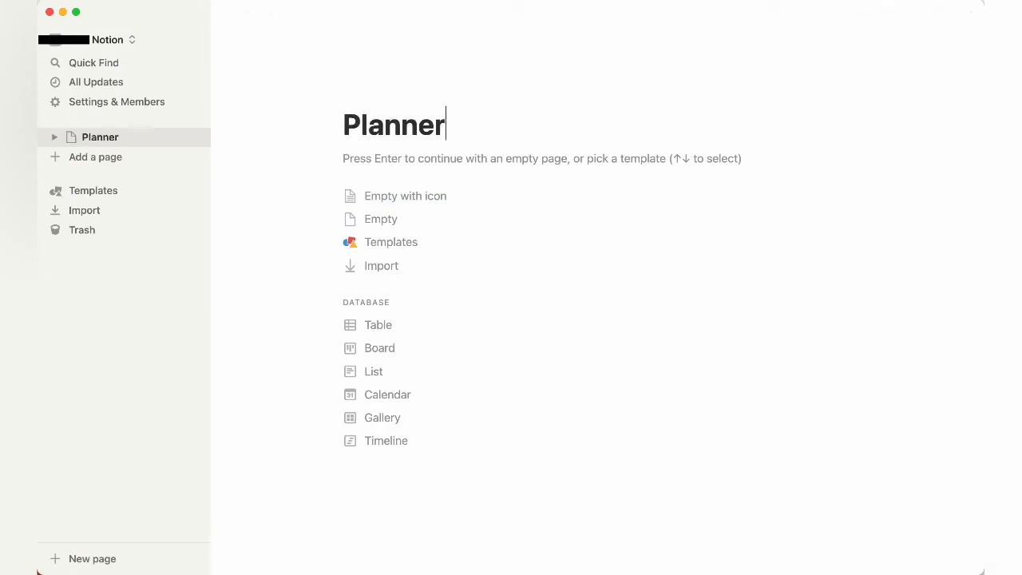
# Add an icon to the Planner page and change it to the calendar emoji
pyautogui.click(377, 96)
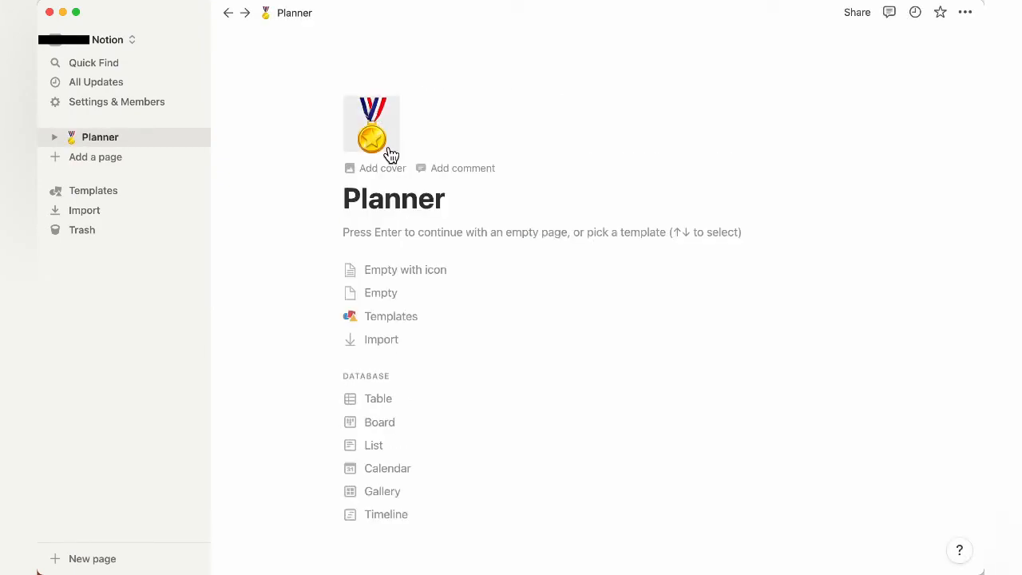
pyautogui.click(387, 147)
pyautogui.click(242, 254)
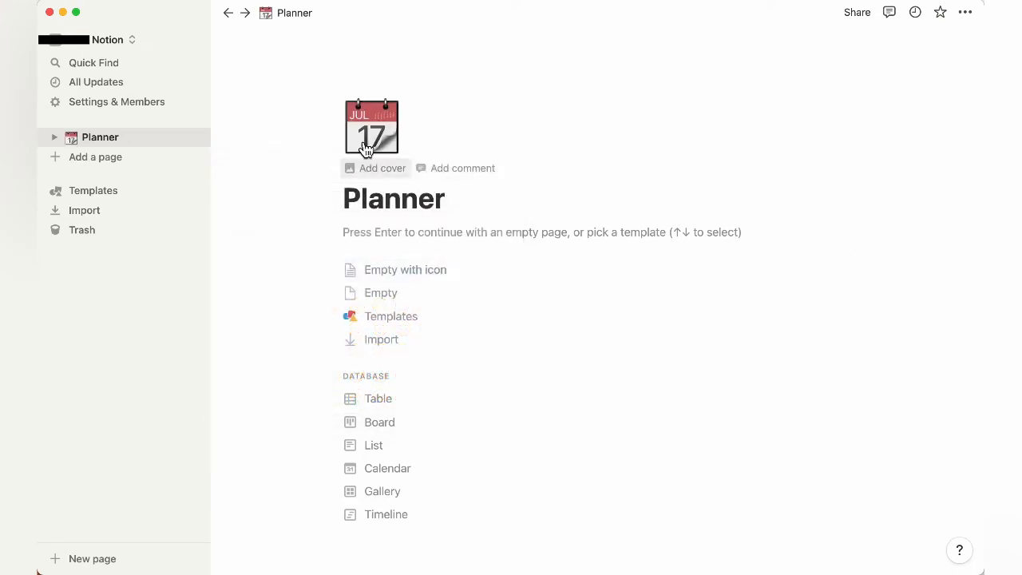
# Start the empty page body and insert a Heading 3 block reading Today below a blank line
pyautogui.click(494, 235)
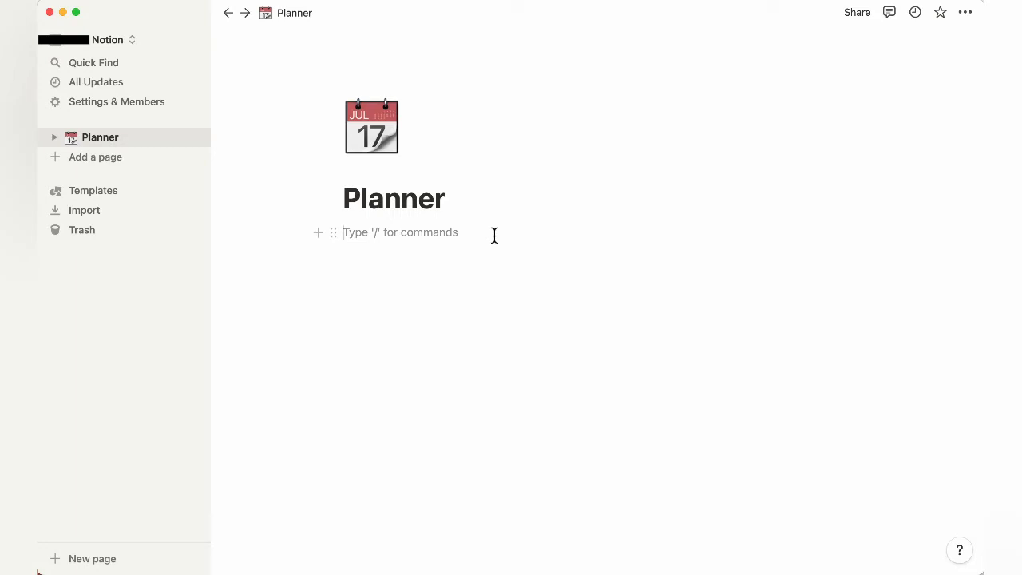
pyautogui.press('Return')
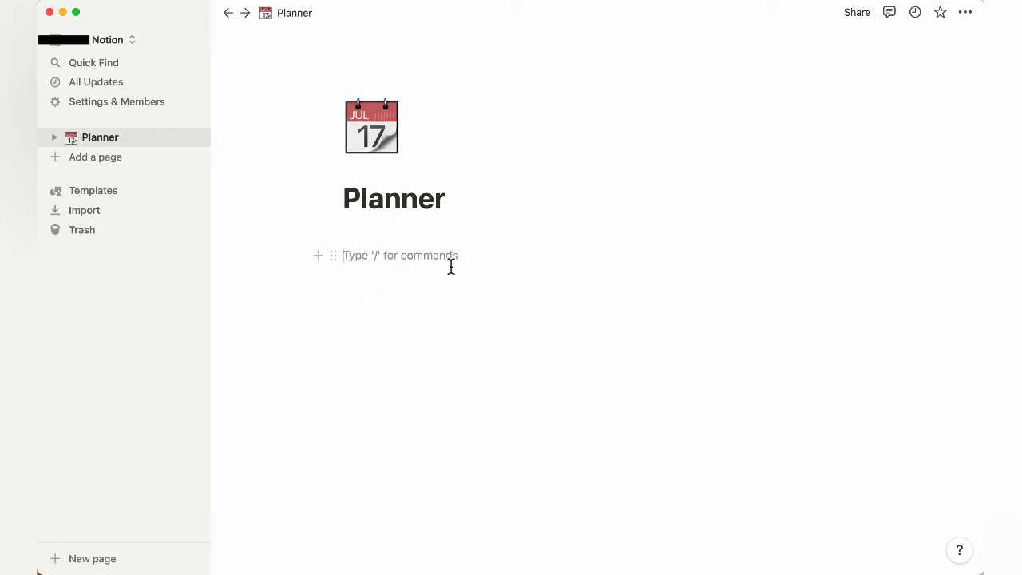
pyautogui.write('/')
pyautogui.scroll(-3, 495, 395)
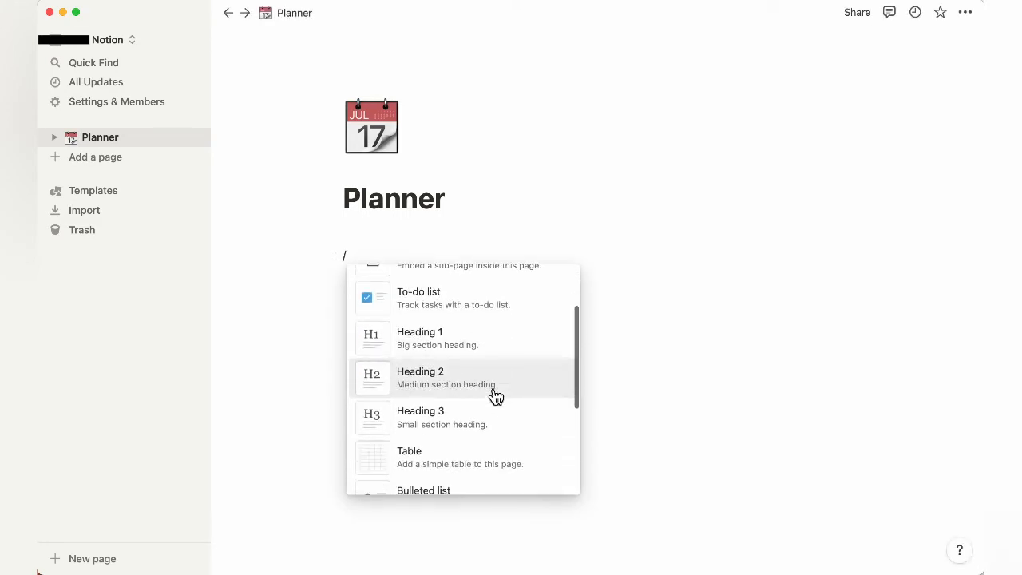
pyautogui.scroll(-1, 495, 396)
pyautogui.scroll(3, 496, 396)
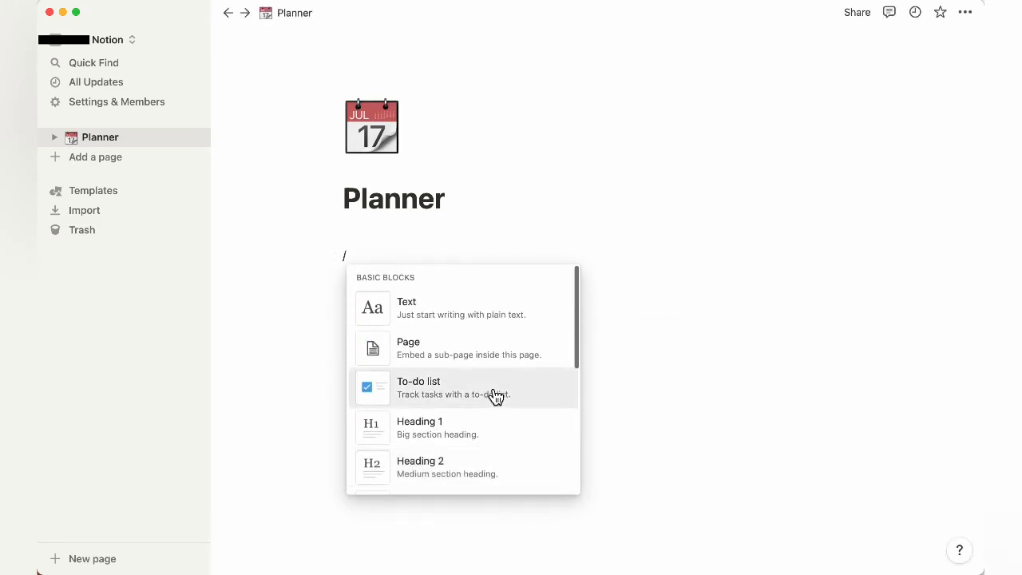
pyautogui.scroll(-5, 496, 395)
pyautogui.scroll(2, 495, 395)
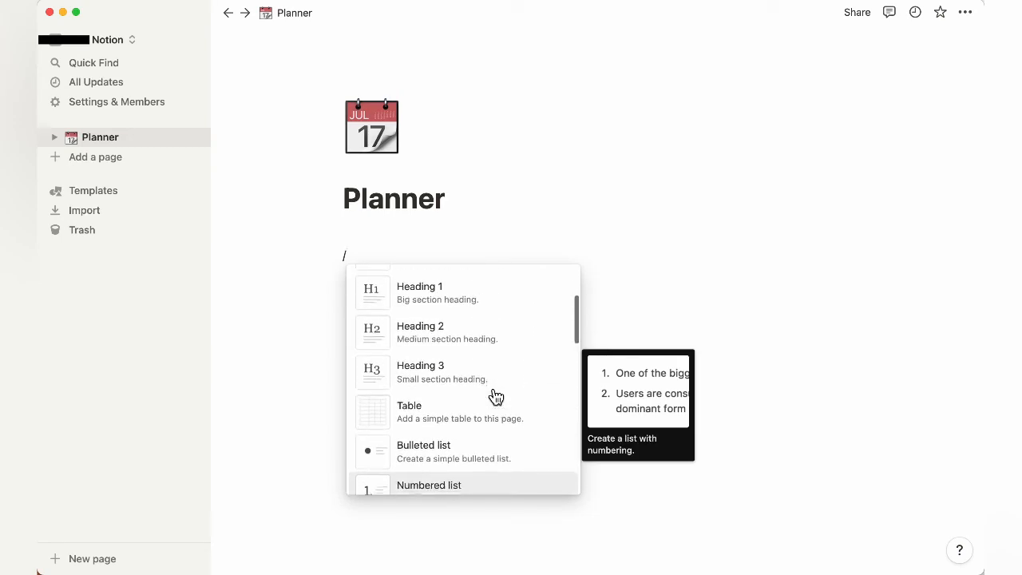
pyautogui.scroll(2, 495, 396)
pyautogui.click(428, 487)
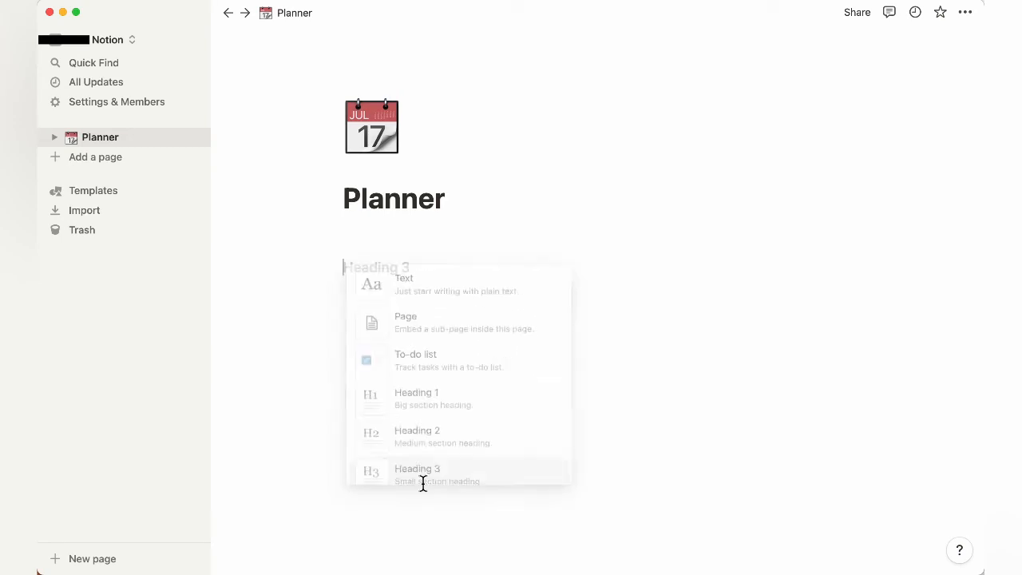
pyautogui.write('Today')
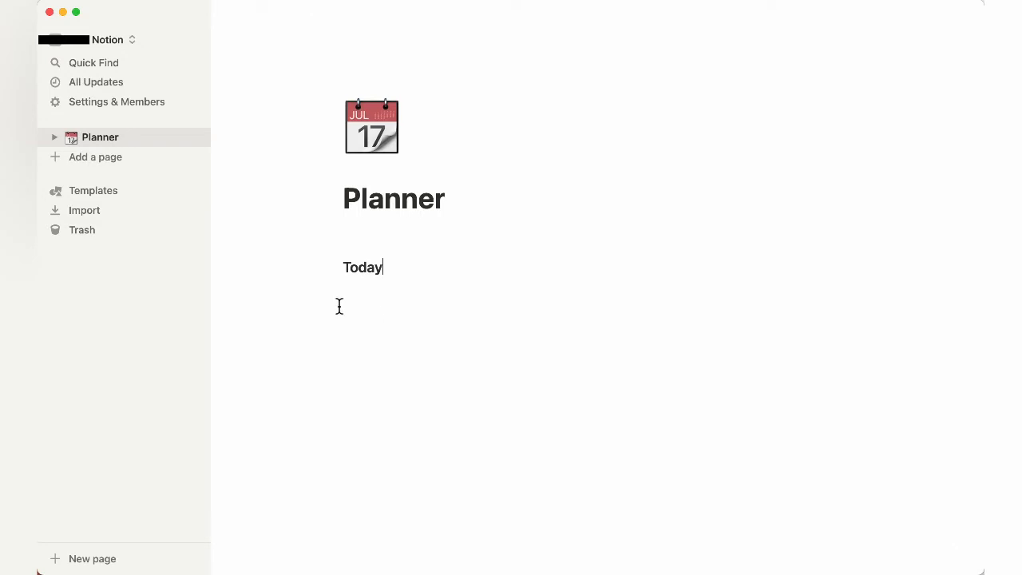
# Remove the blank line between the page title and the Today heading
pyautogui.click(392, 242)
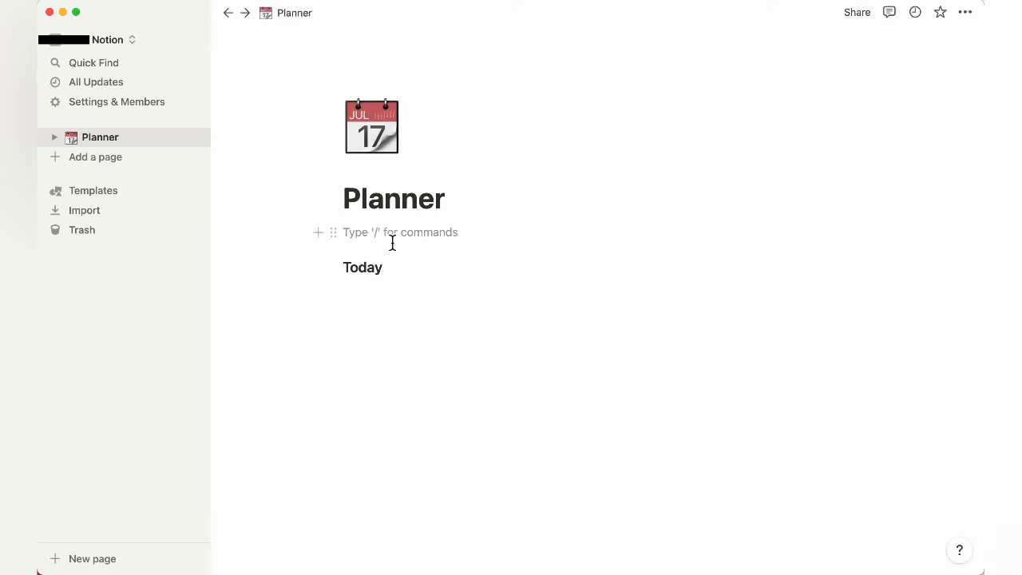
pyautogui.press('BackSpace')
pyautogui.click(386, 246)
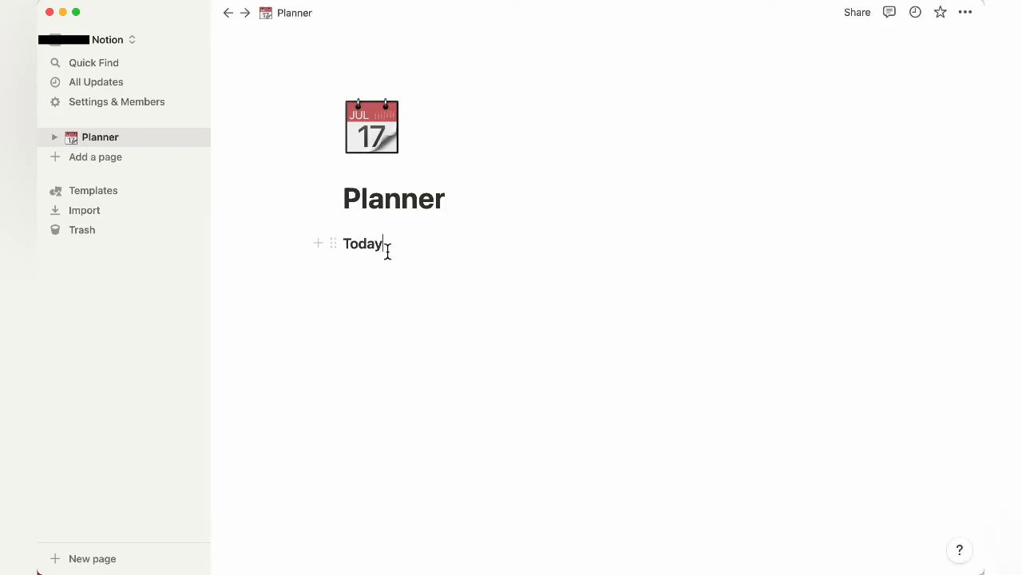
# Change the text color of the Today heading to red
pyautogui.click(334, 244)
pyautogui.moveTo(246, 336)
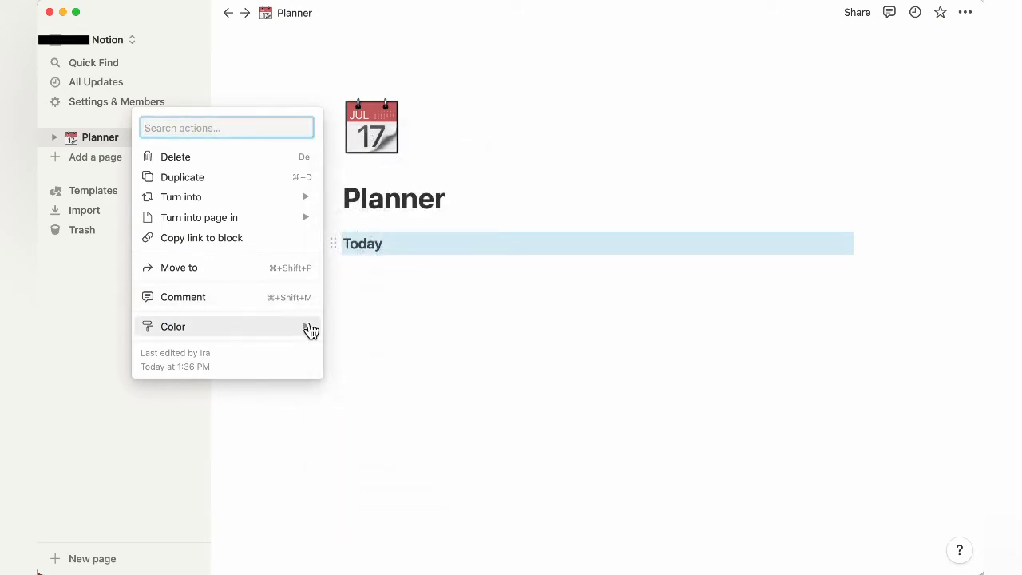
pyautogui.moveTo(309, 329)
pyautogui.click(391, 394)
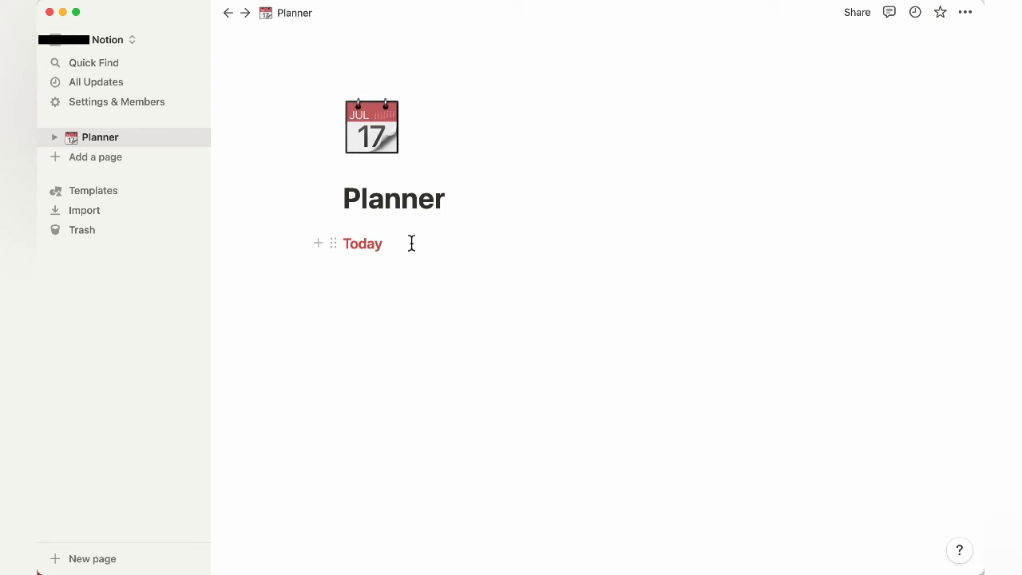
# Insert a to-do list under the Today heading with the items ABC, DEF and GHI
pyautogui.click(411, 243)
pyautogui.press('Return')
pyautogui.write('/')
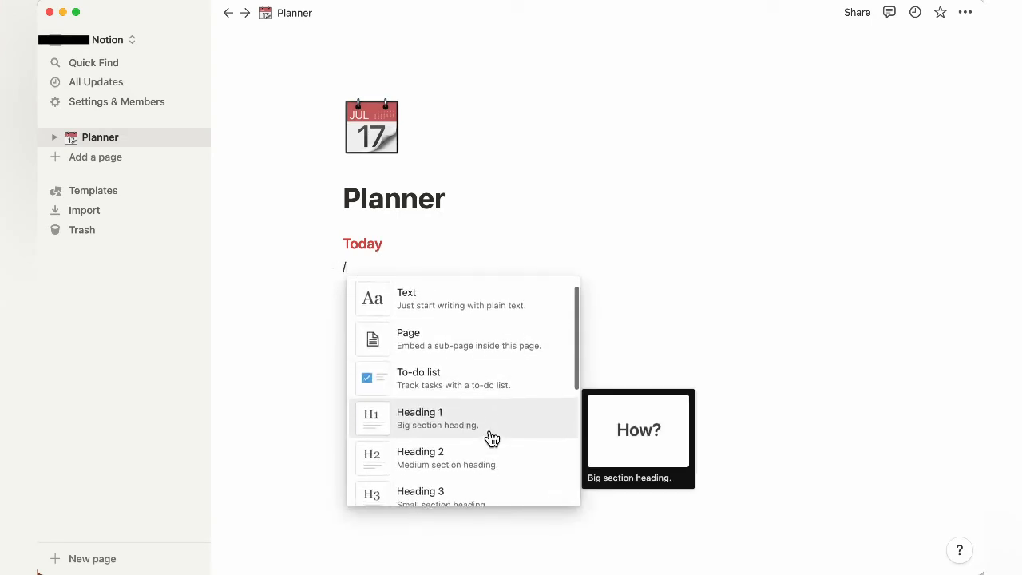
pyautogui.click(392, 389)
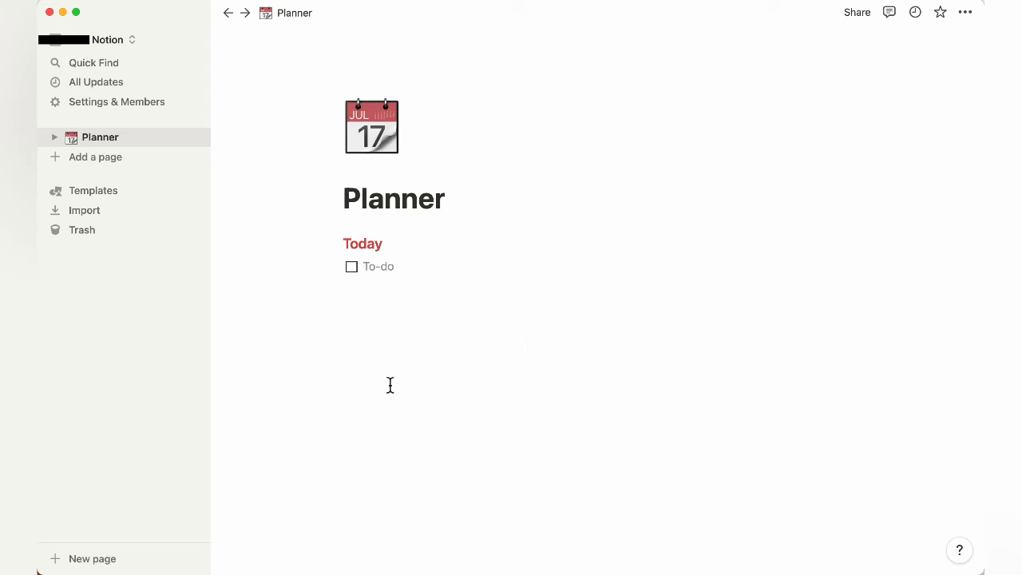
pyautogui.write('ABC')
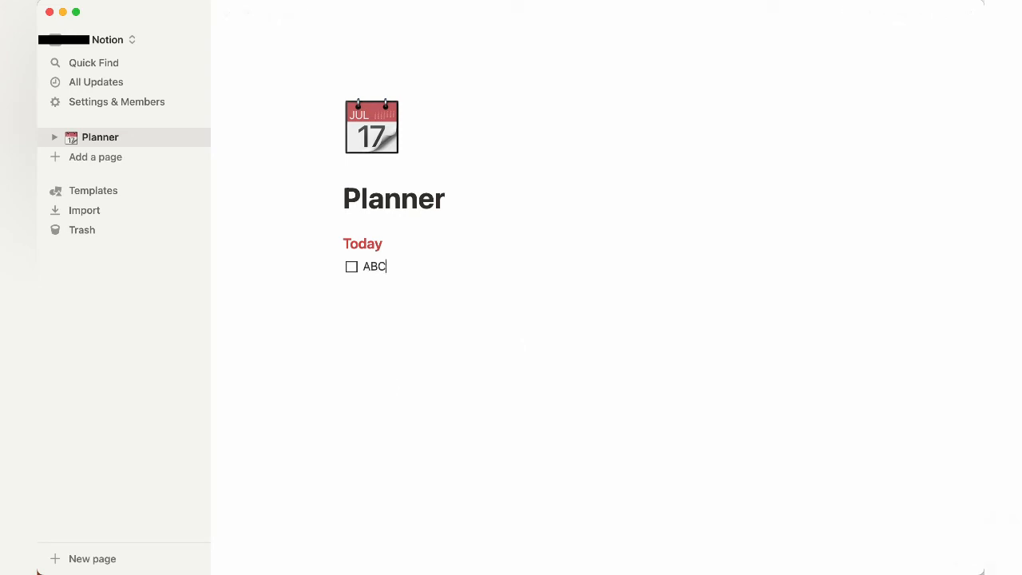
pyautogui.press('Return')
pyautogui.write('DEF')
pyautogui.press('Return')
pyautogui.write('GHI')
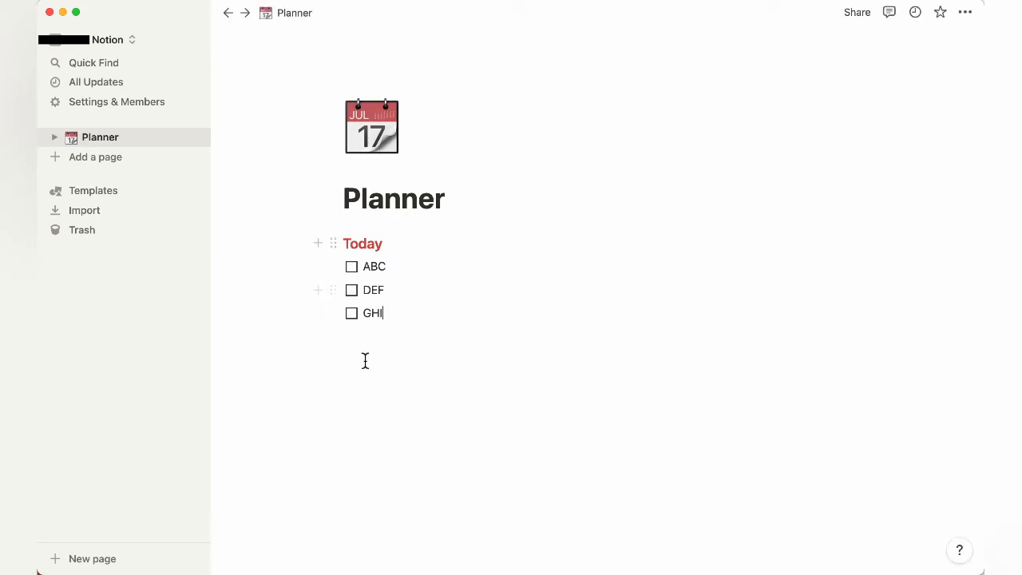
# Mark the to-do items ABC, DEF and GHI as completed
pyautogui.click(351, 268)
pyautogui.click(352, 290)
pyautogui.click(351, 314)
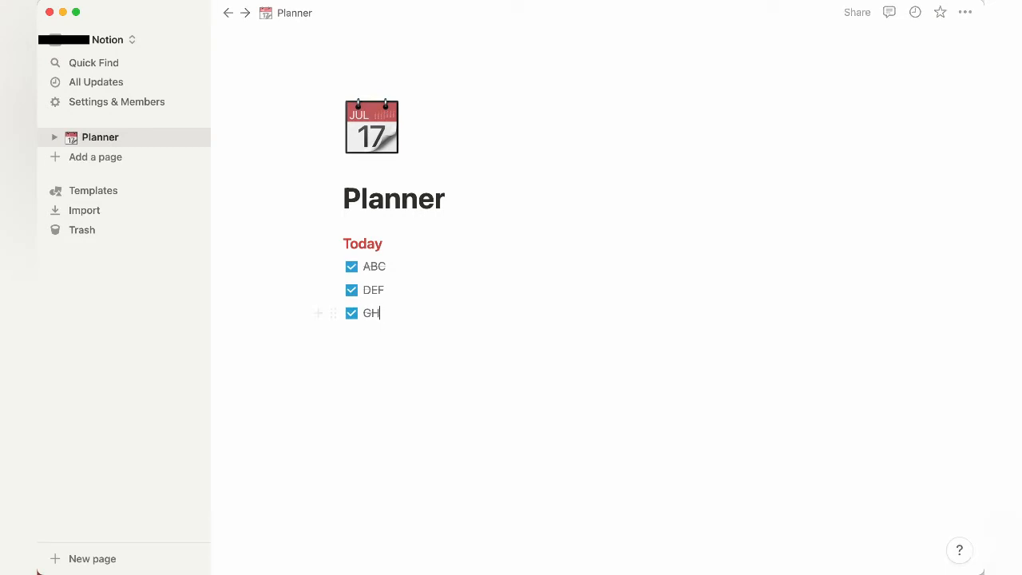
# Delete all three to-do items under Today, leaving an empty text line
pyautogui.press('BackSpace')
pyautogui.press('BackSpace')
pyautogui.press('BackSpace')
pyautogui.press('BackSpace')
pyautogui.press('BackSpace')
pyautogui.press('BackSpace')
pyautogui.press('BackSpace')
pyautogui.press('BackSpace')
pyautogui.press('BackSpace')
pyautogui.press('BackSpace')
pyautogui.press('BackSpace')
pyautogui.press('BackSpace')
pyautogui.press('BackSpace')
pyautogui.press('BackSpace')
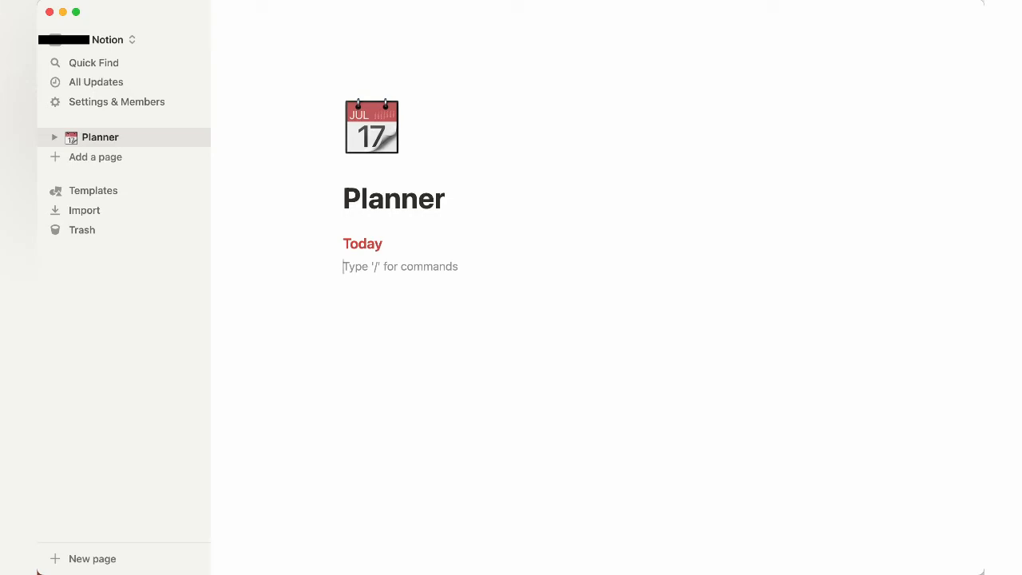
# Insert a Heading 3 block below Today reading Tommorow and start a new line under it
pyautogui.write('/')
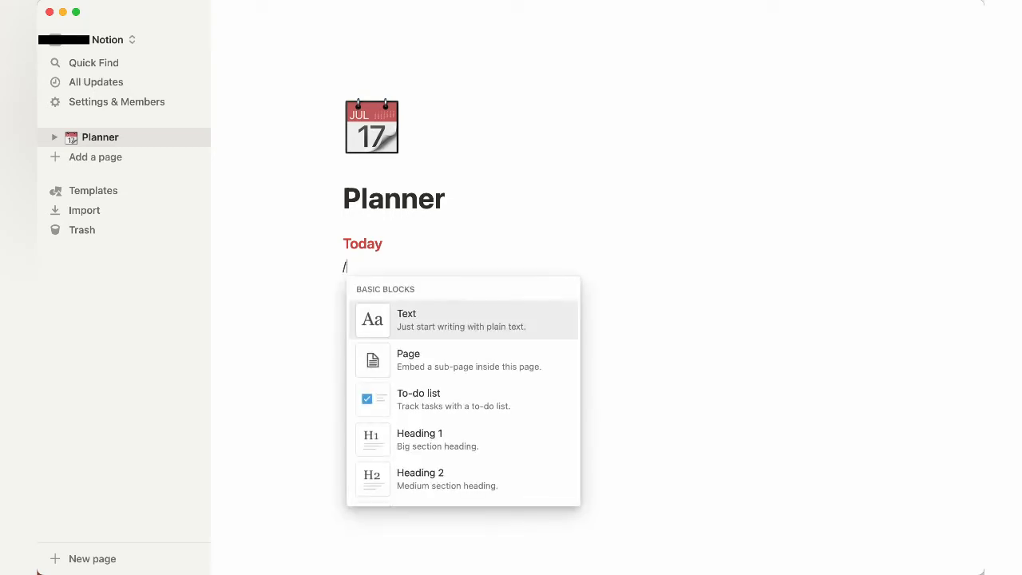
pyautogui.scroll(-2, 511, 444)
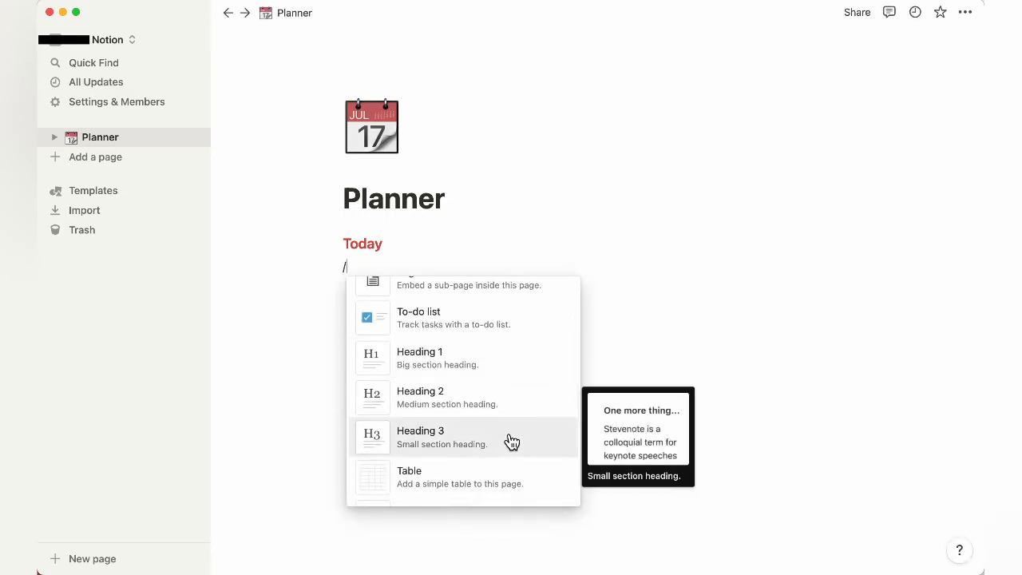
pyautogui.click(511, 442)
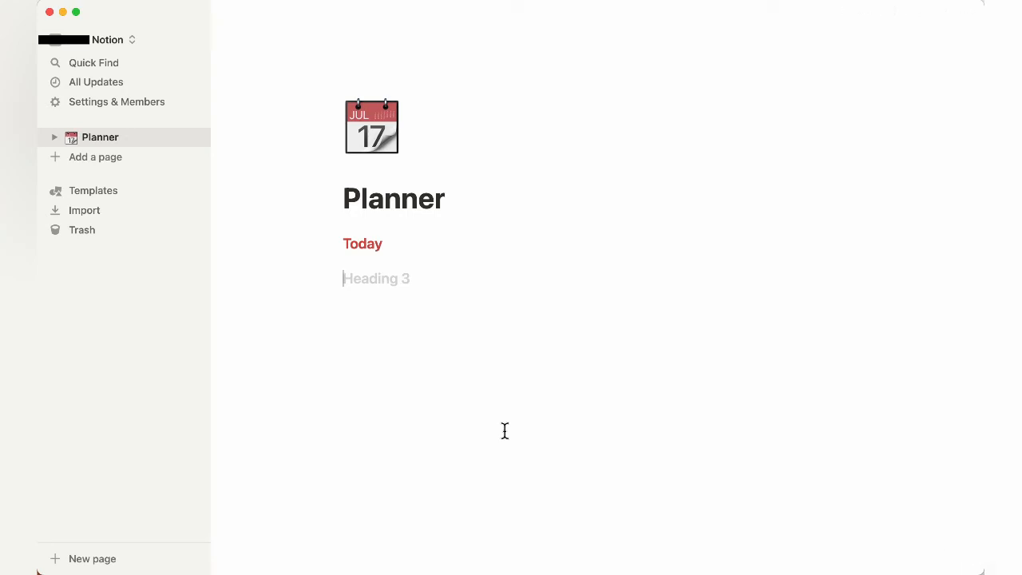
pyautogui.write('Tommor')
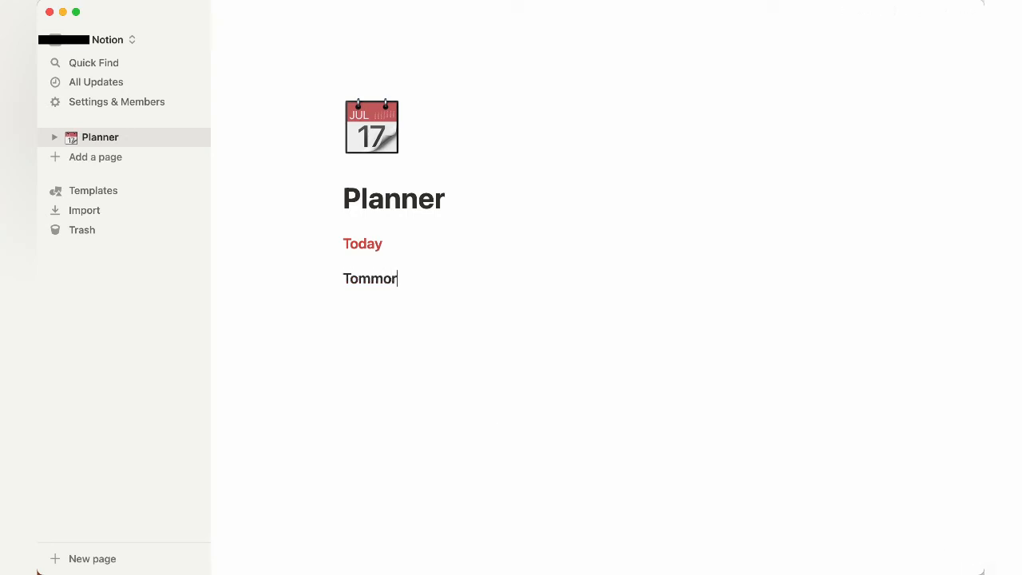
pyautogui.write('ow')
pyautogui.press('Return')
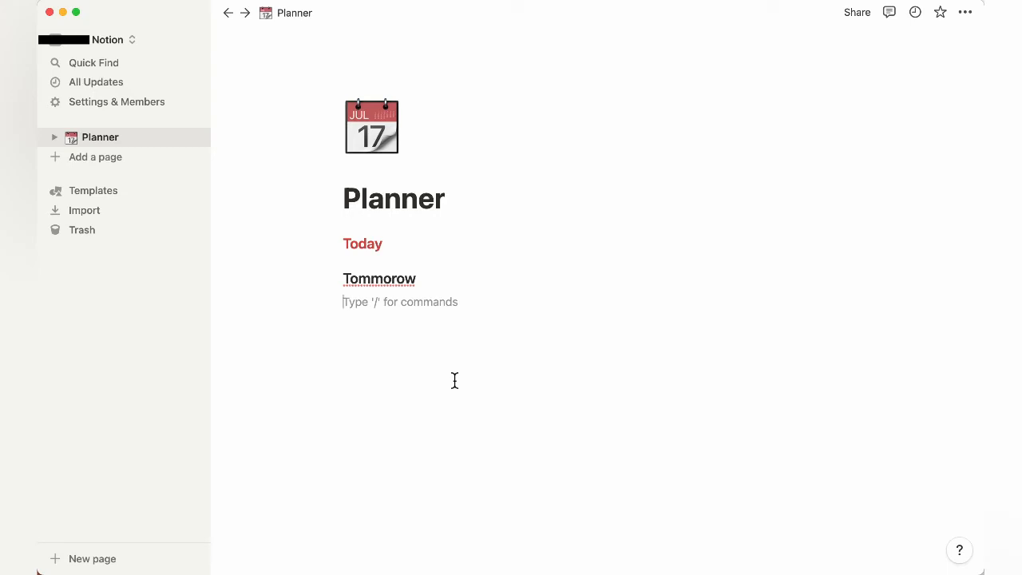
# Correct the misspelled second heading to Tomorrow using the spelling suggestion
pyautogui.write('/')
pyautogui.rightClick(400, 281)
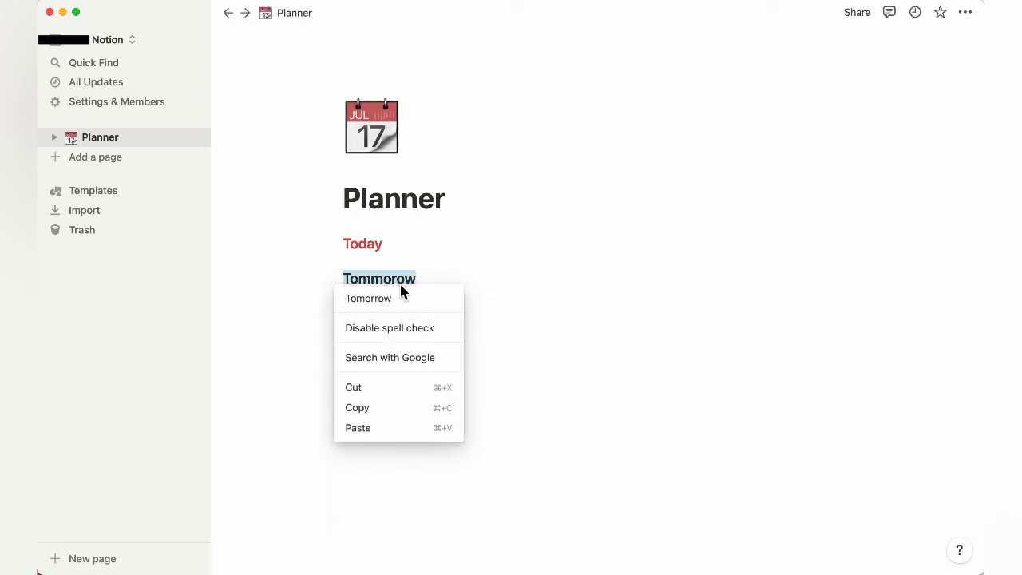
pyautogui.click(401, 294)
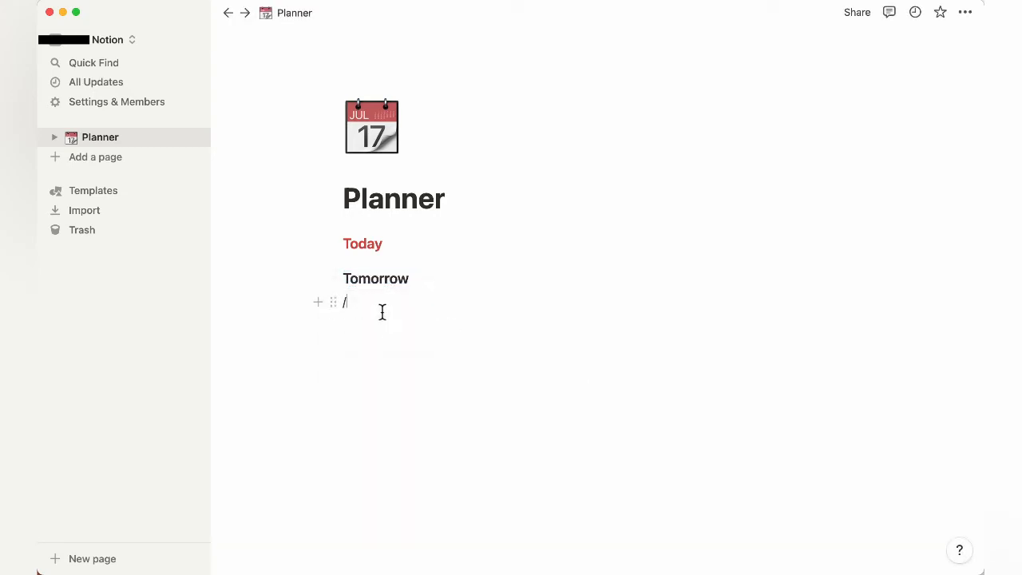
# Insert a Heading 3 block below Tomorrow reading Later
pyautogui.press('BackSpace')
pyautogui.write('/')
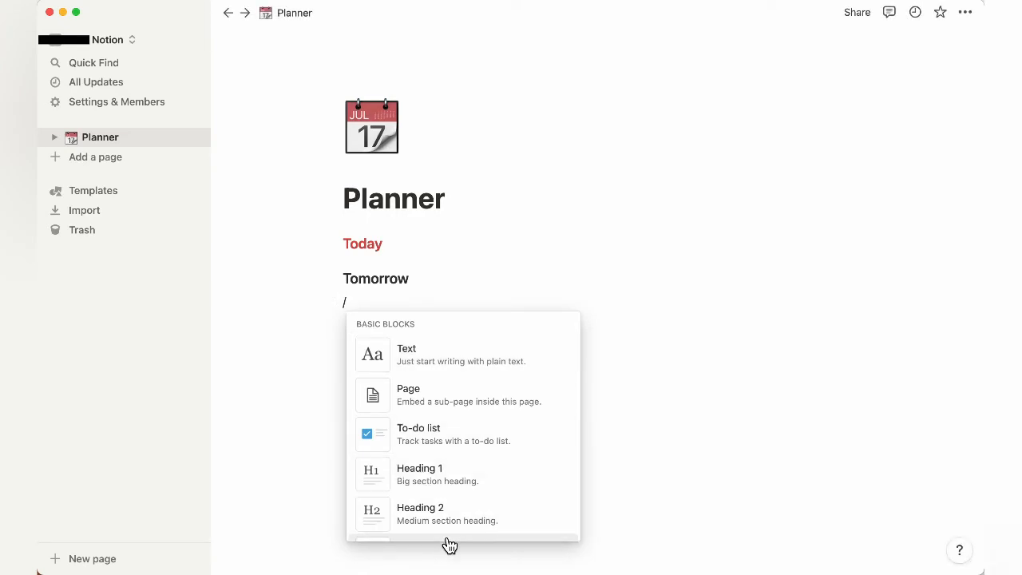
pyautogui.click(449, 543)
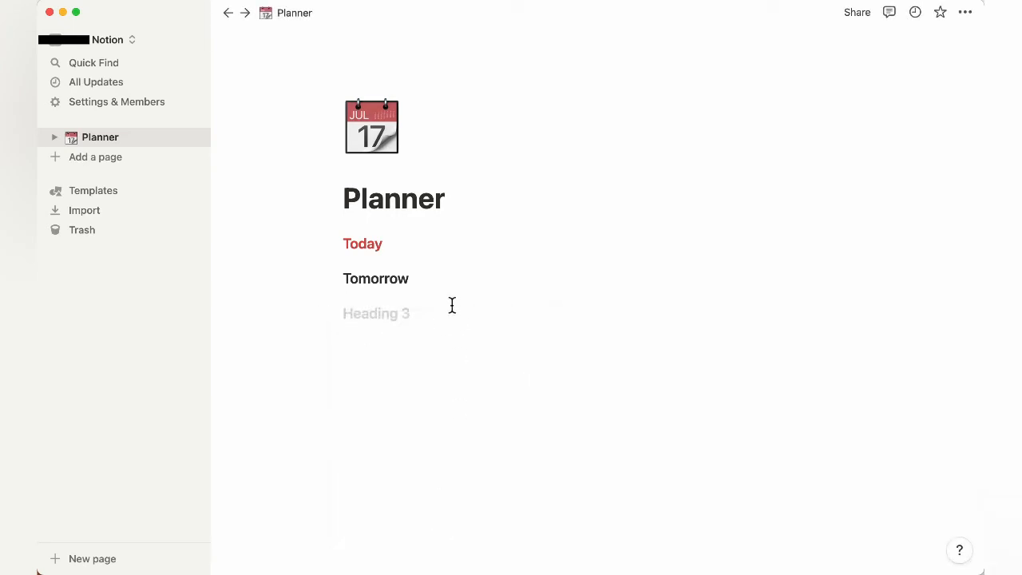
pyautogui.write('Later')
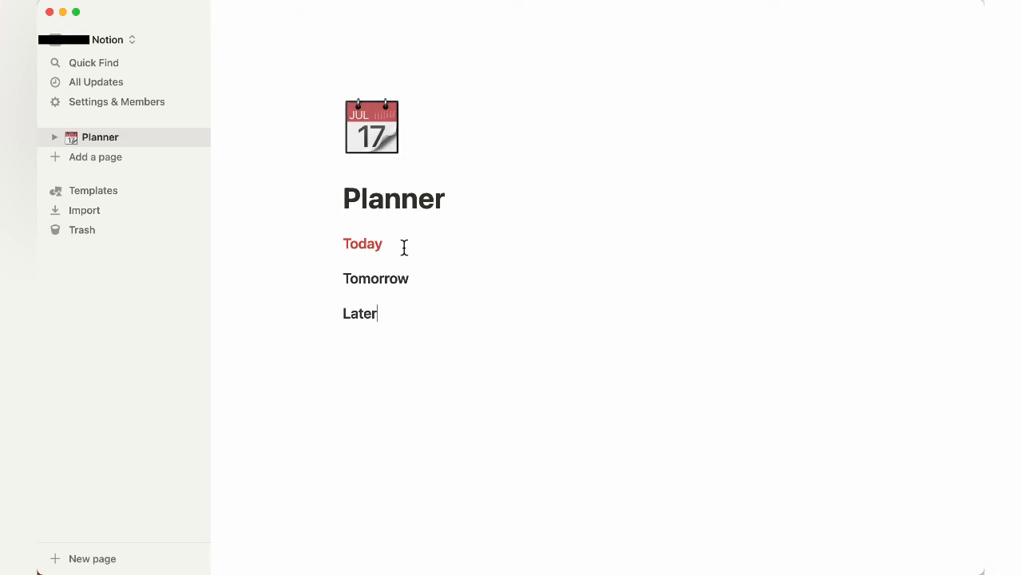
# Color the Tomorrow heading green and the Later heading blue
pyautogui.click(335, 279)
pyautogui.moveTo(282, 374)
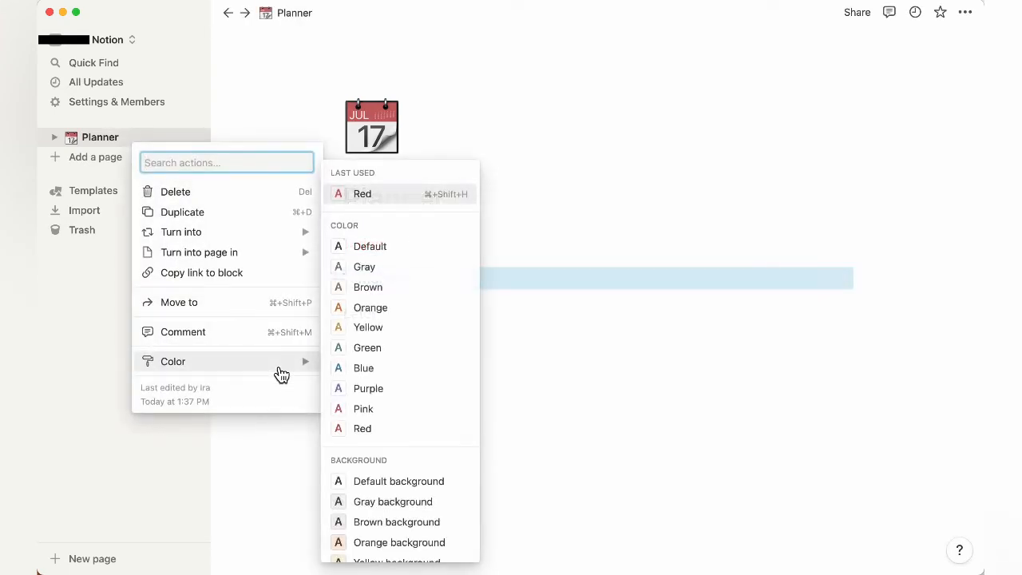
pyautogui.click(363, 349)
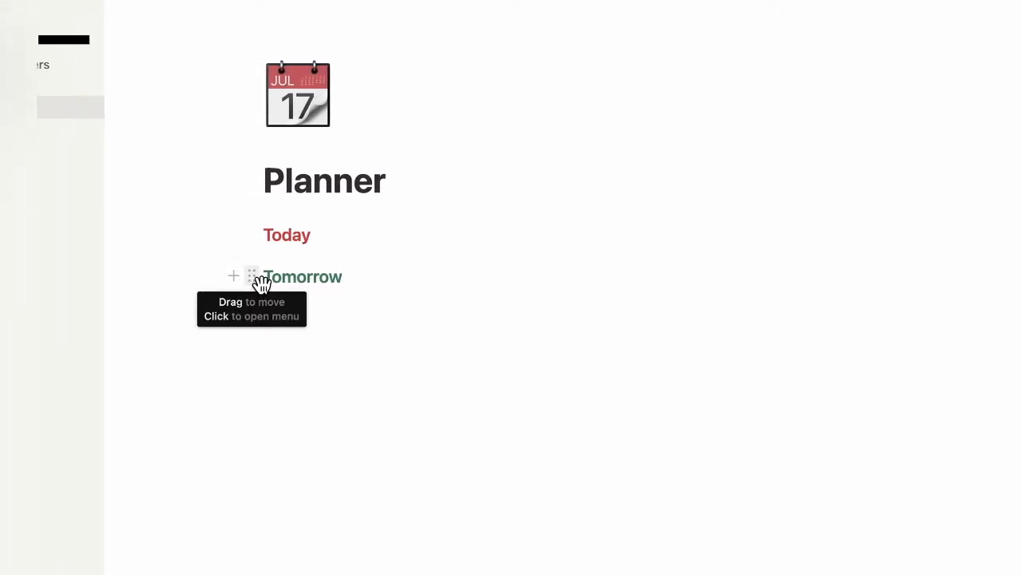
# Arrange the headings side by side in three columns, with Tomorrow beside Today and Later beside Tomorrow
pyautogui.moveTo(262, 282); pyautogui.dragTo(972, 233)
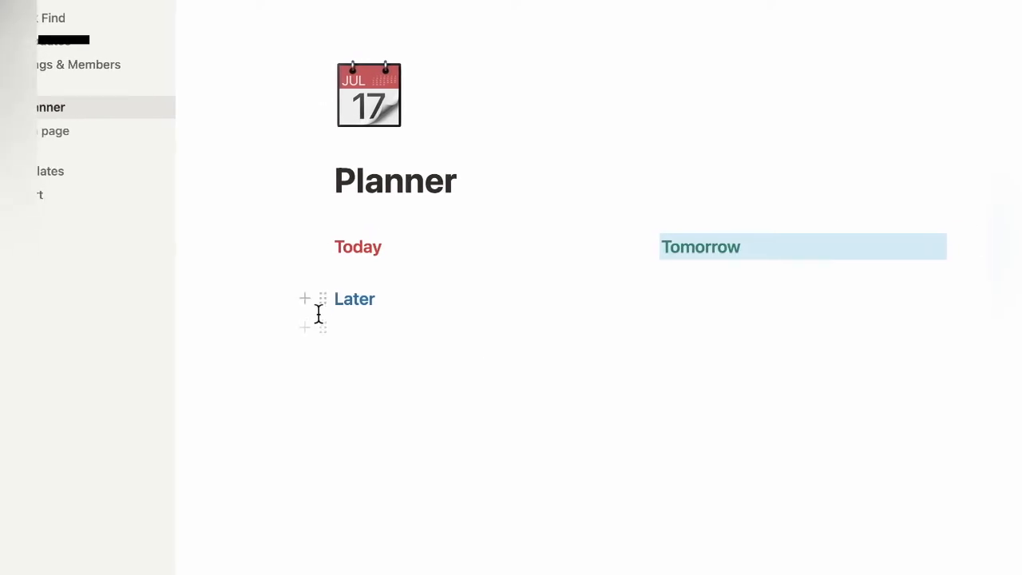
pyautogui.moveTo(323, 299); pyautogui.dragTo(967, 240)
# Add an empty text line under the Tomorrow heading and another under the Later heading
pyautogui.click(400, 308)
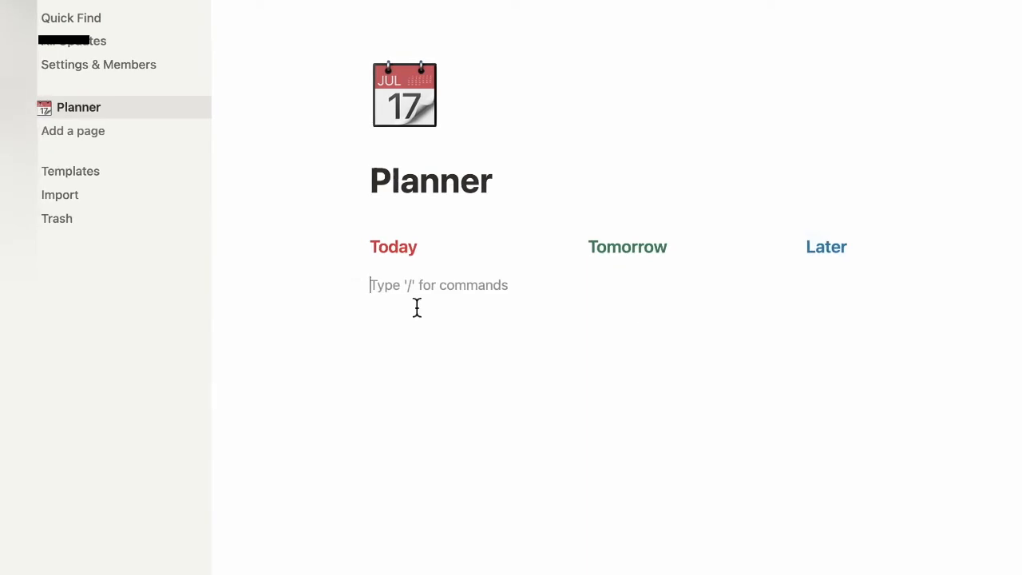
pyautogui.click(669, 239)
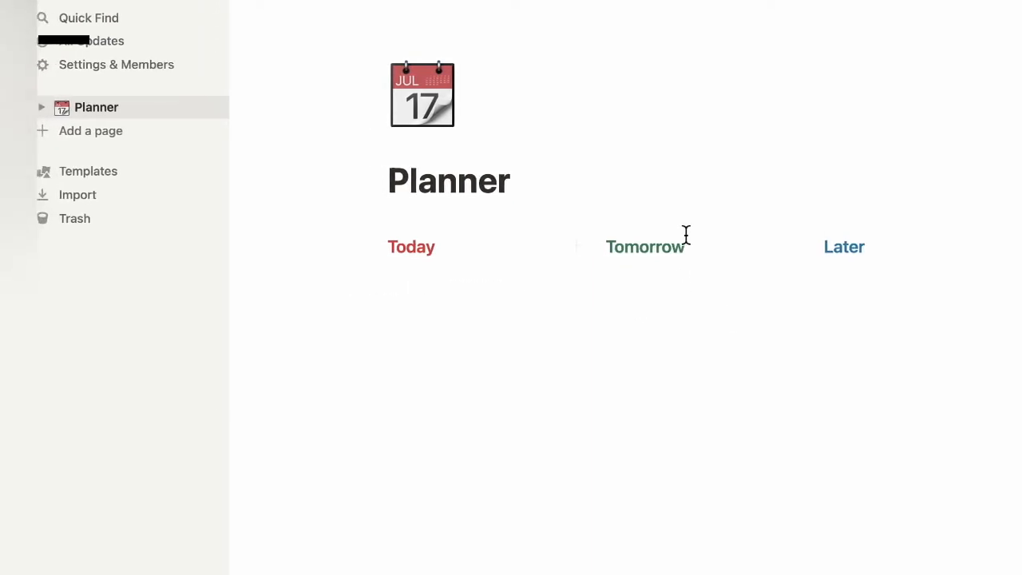
pyautogui.press('Return')
pyautogui.click(933, 250)
pyautogui.press('Return')
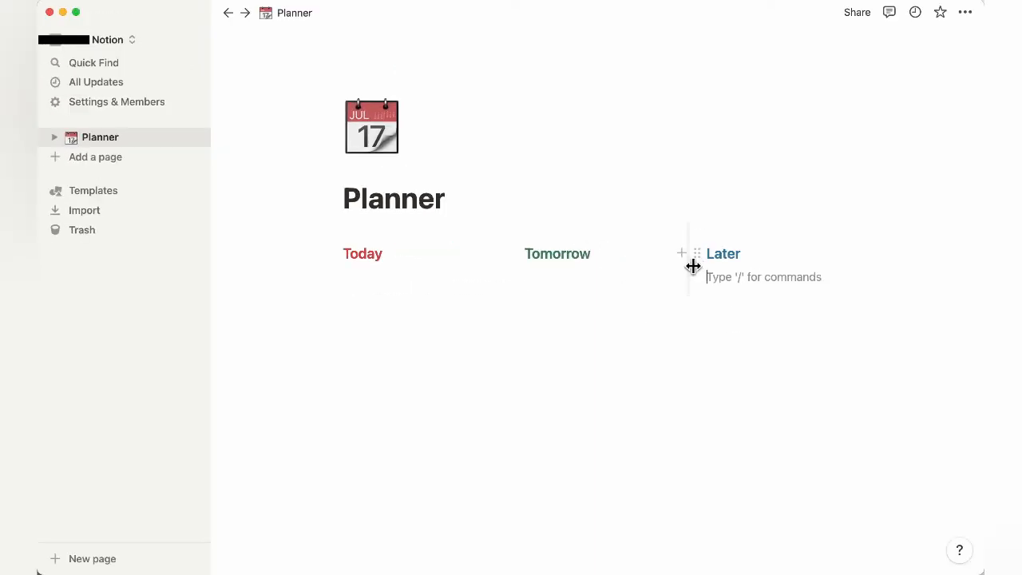
pyautogui.click(610, 283)
pyautogui.click(424, 287)
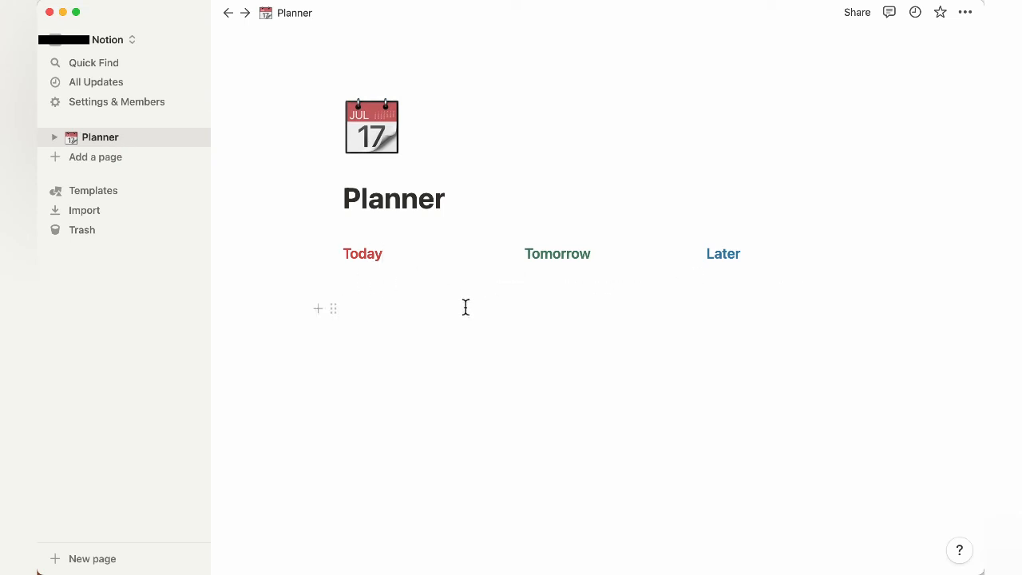
# Delete the Today, Tomorrow and Later headings with their empty lines so that only the page title and icon remain
pyautogui.click(397, 300)
pyautogui.press('BackSpace')
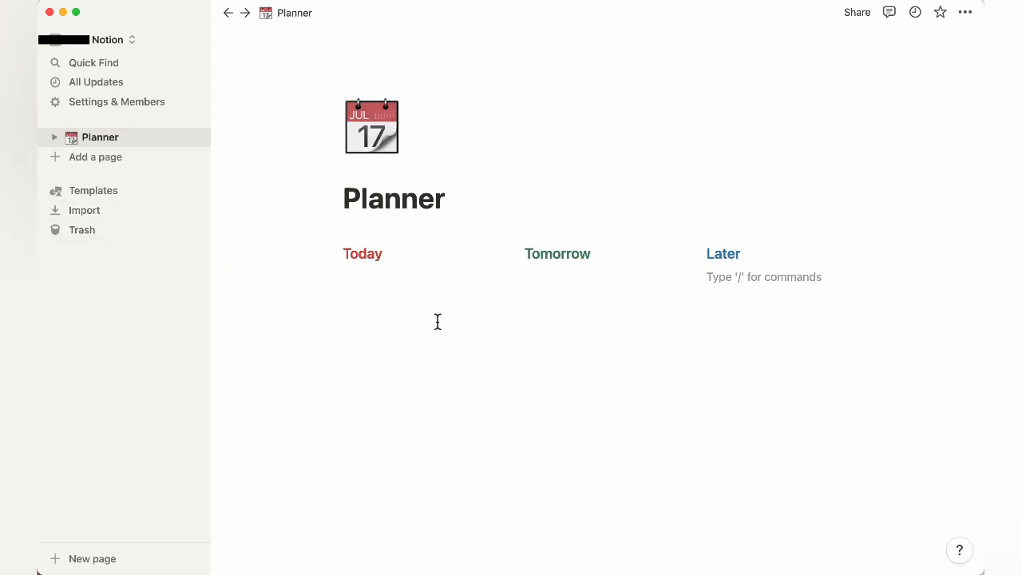
pyautogui.moveTo(426, 315); pyautogui.dragTo(331, 232)
pyautogui.press('BackSpace')
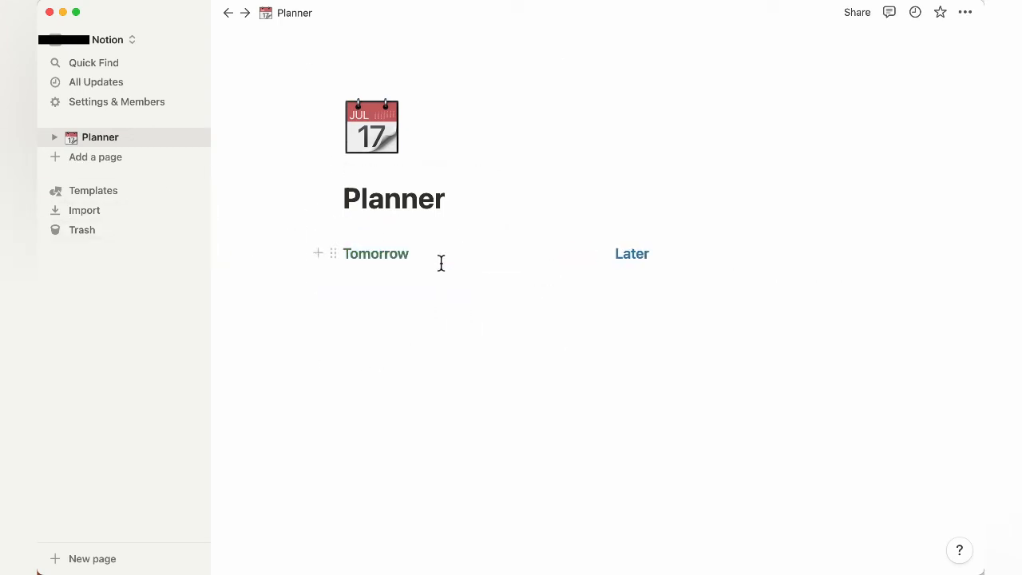
pyautogui.click(332, 253)
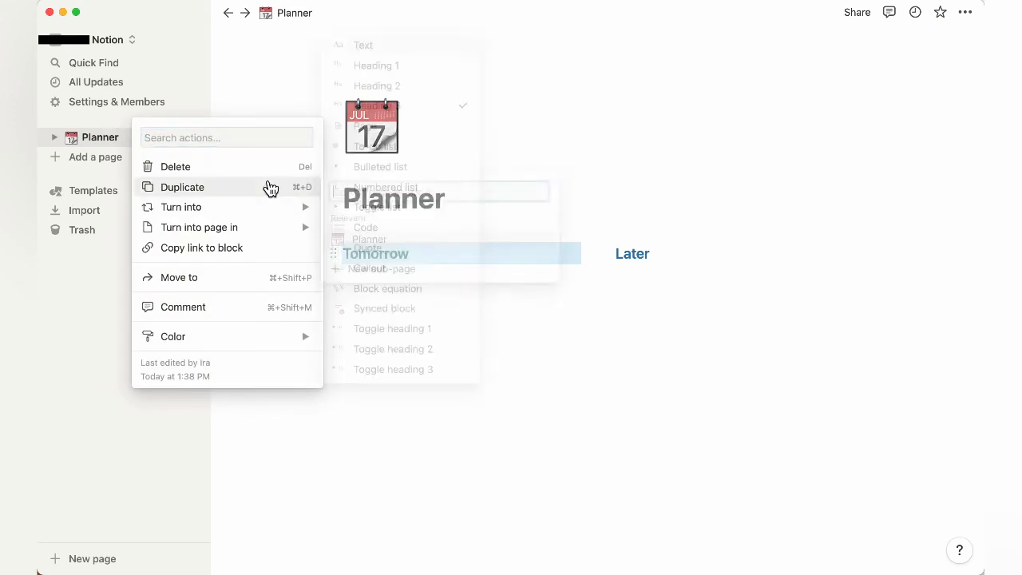
pyautogui.click(259, 166)
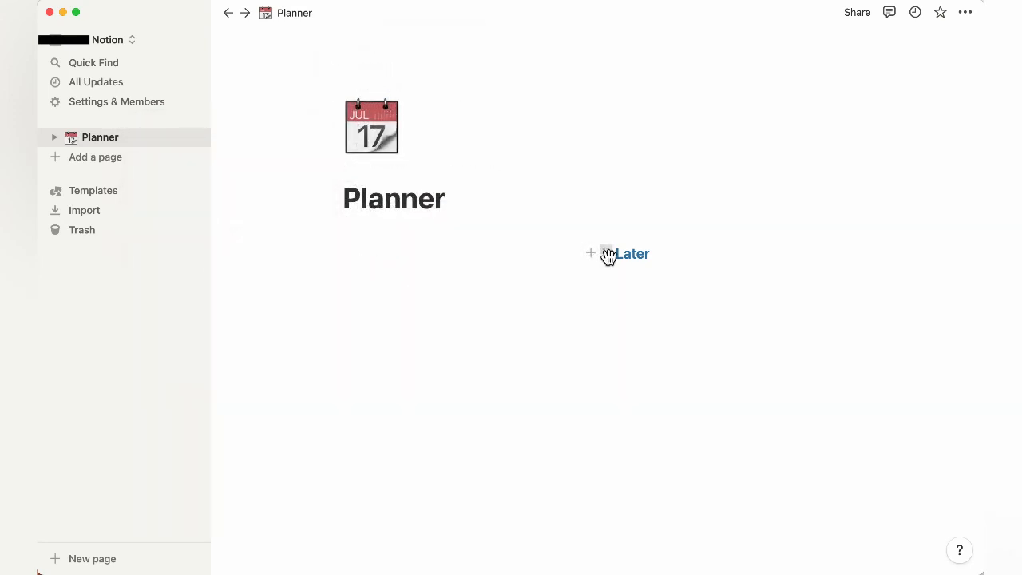
pyautogui.click(607, 253)
pyautogui.click(473, 169)
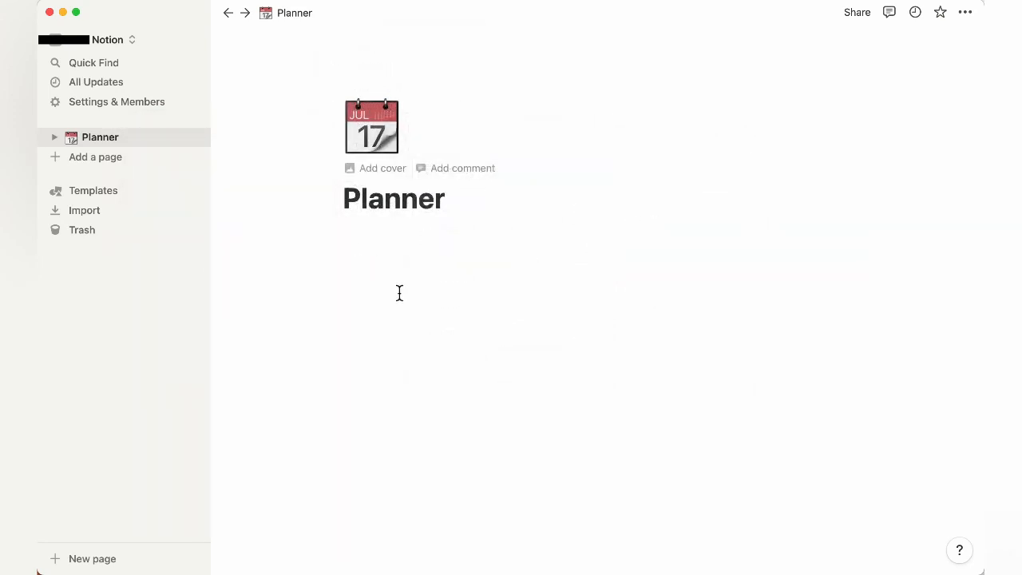
# Insert a Heading 3 block reading Monday below the page title and start a new line under it
pyautogui.click(419, 285)
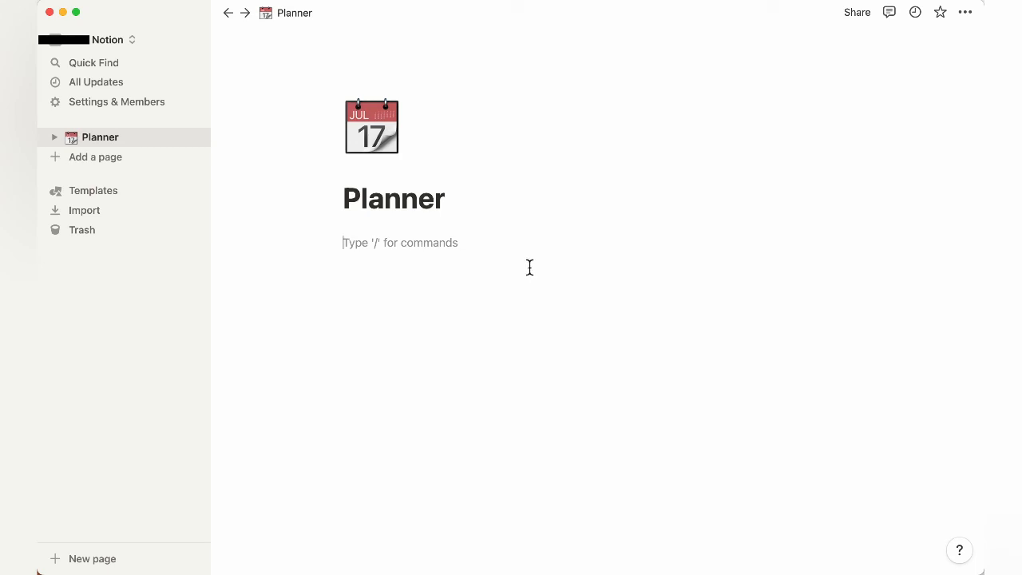
pyautogui.write('/')
pyautogui.scroll(-3, 452, 453)
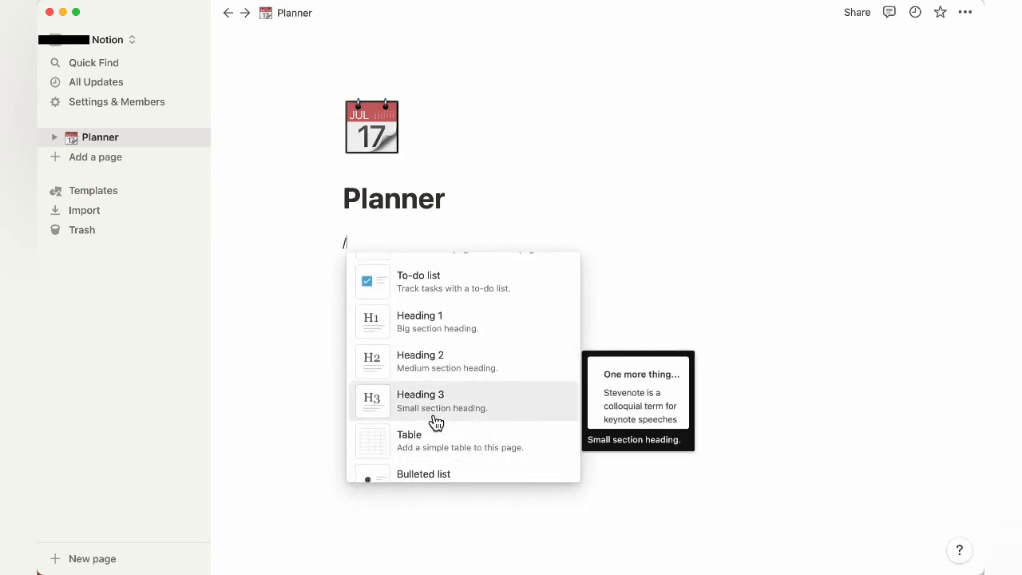
pyautogui.click(434, 421)
pyautogui.write('Mo')
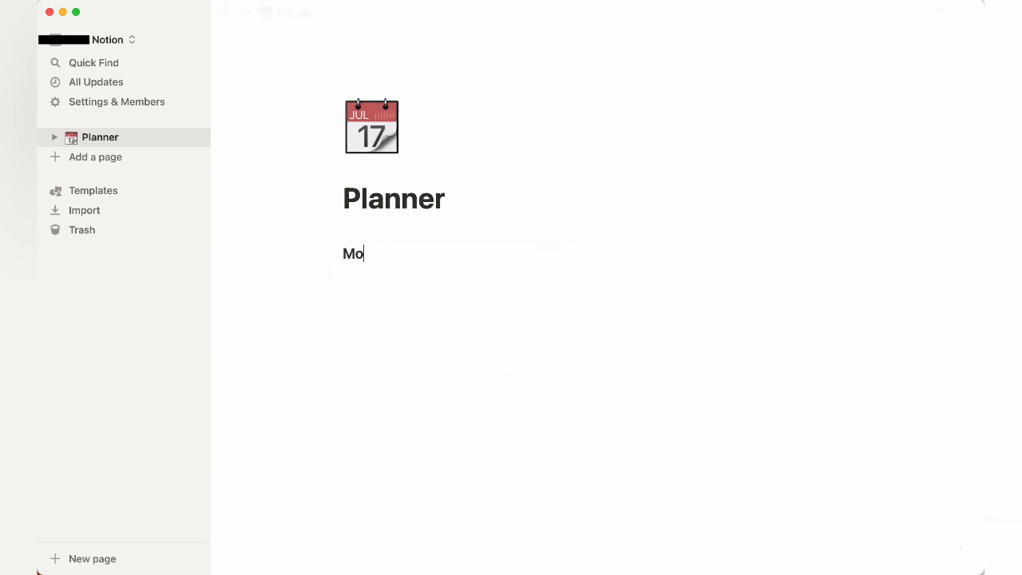
pyautogui.write('nday')
pyautogui.press('Return')
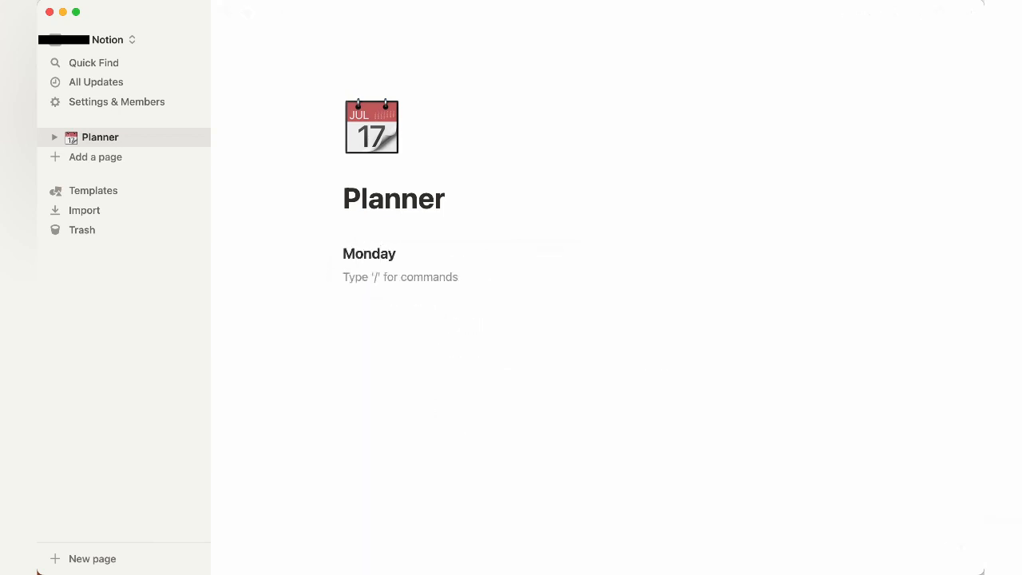
# Add two Heading 3 blocks below Monday reading Tuesday and Wednesday
pyautogui.write('/')
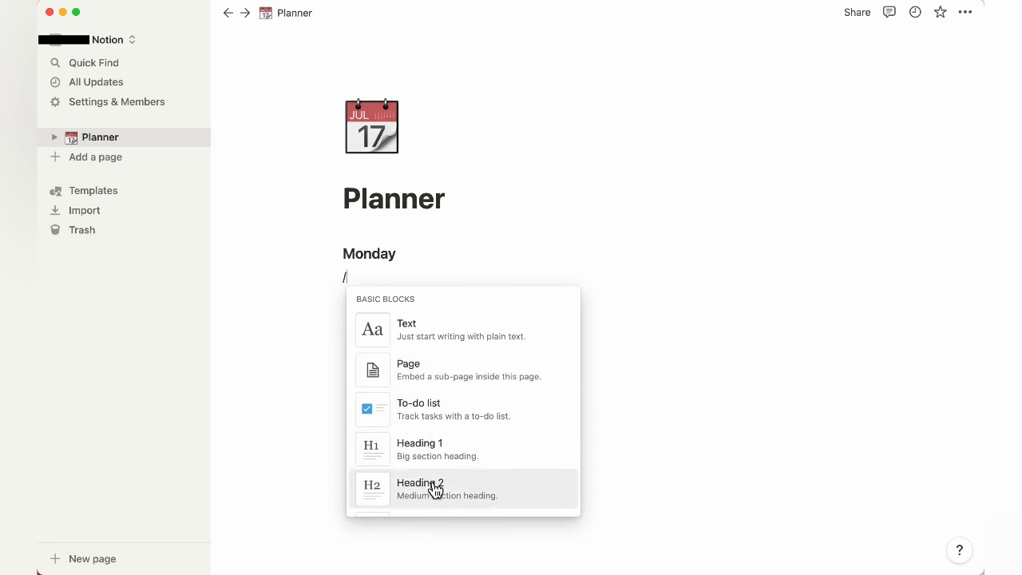
pyautogui.click(402, 489)
pyautogui.write('Tuesday')
pyautogui.press('Return')
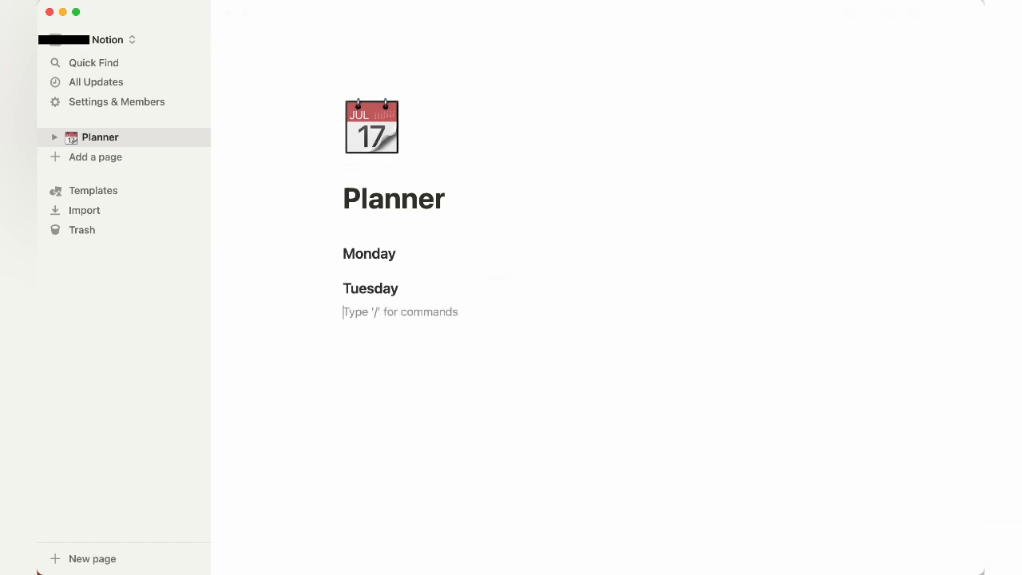
pyautogui.write('/')
pyautogui.click(439, 520)
pyautogui.write('Wednesday')
pyautogui.press('Return')
# Add two Heading 3 blocks below Wednesday reading Thursday and Friday, with no blank line between them
pyautogui.write('/')
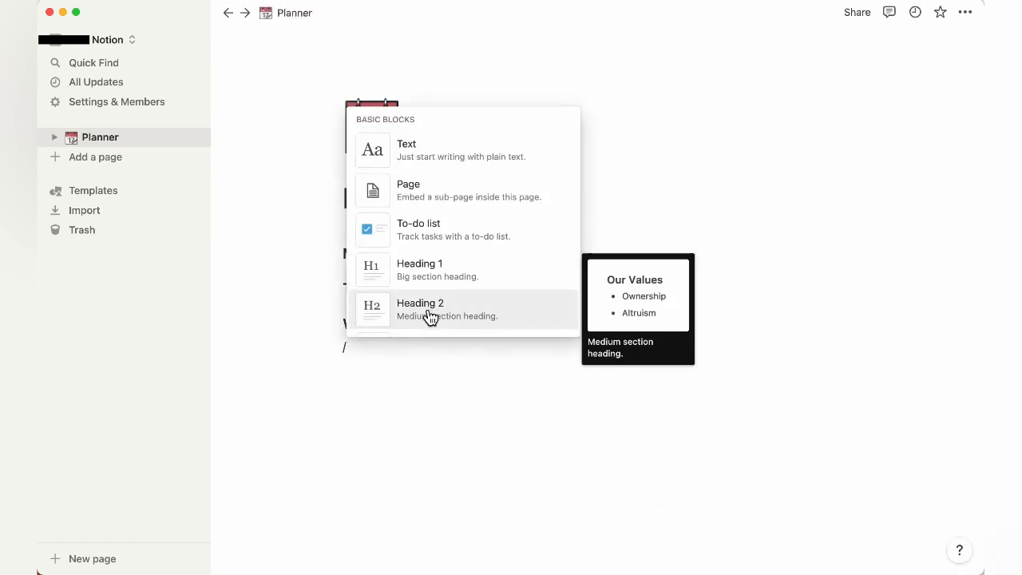
pyautogui.click(427, 313)
pyautogui.write('Thursday')
pyautogui.press('Return')
pyautogui.press('Return')
pyautogui.write('/')
pyautogui.press('BackSpace')
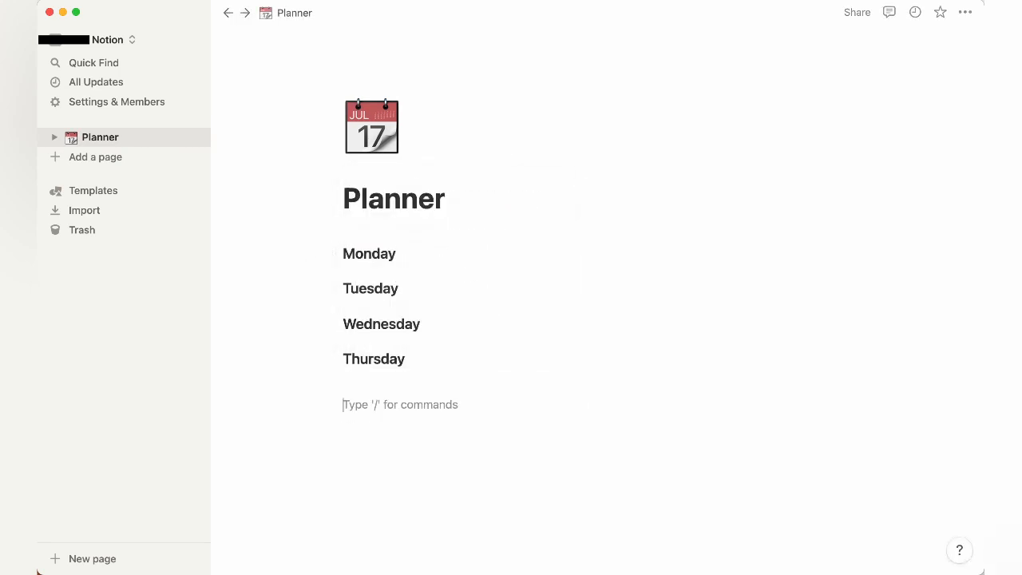
pyautogui.press('BackSpace')
pyautogui.write('/')
pyautogui.click(421, 353)
pyautogui.write('Friday')
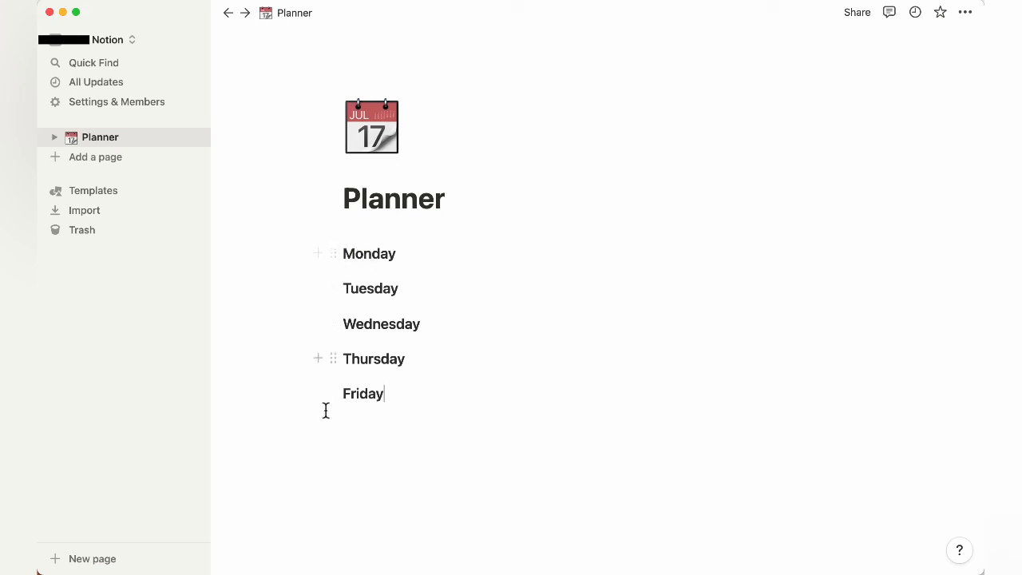
# Move Tuesday into a separate column beside Monday and place Thursday directly below Tuesday
pyautogui.moveTo(337, 292); pyautogui.dragTo(922, 248)
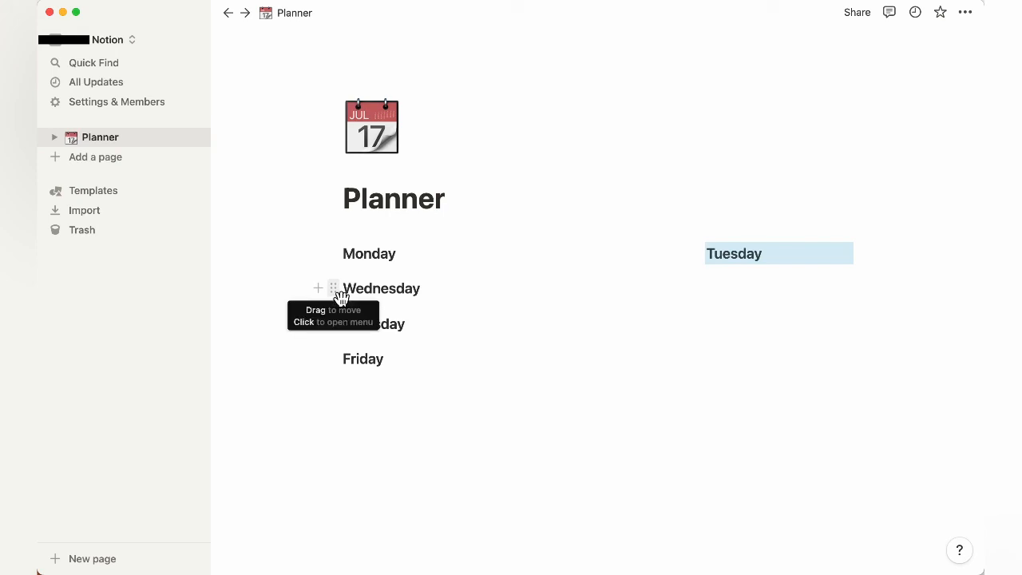
pyautogui.moveTo(336, 328); pyautogui.dragTo(845, 292)
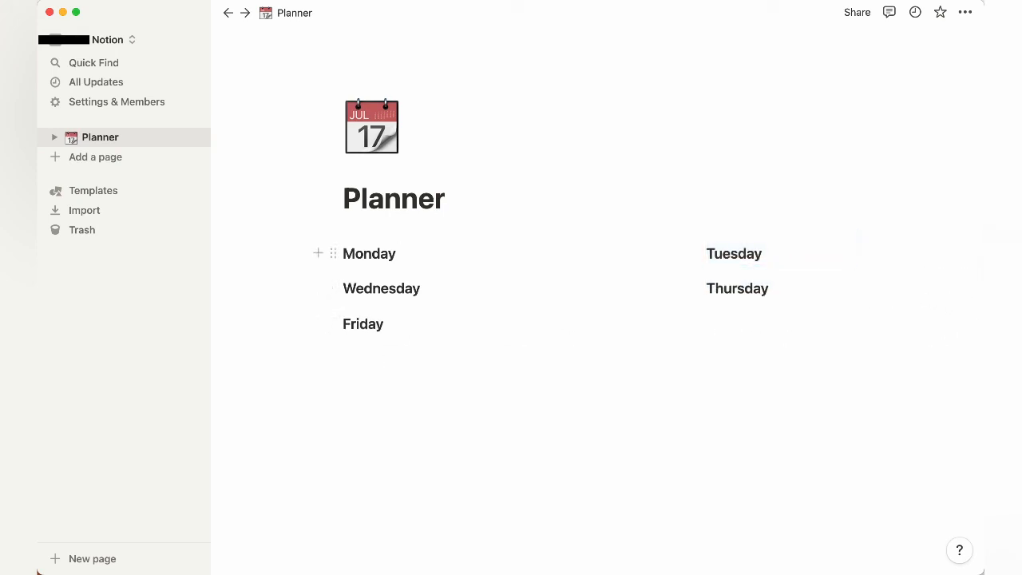
# Add an empty to-do item under the Monday heading
pyautogui.press('Return')
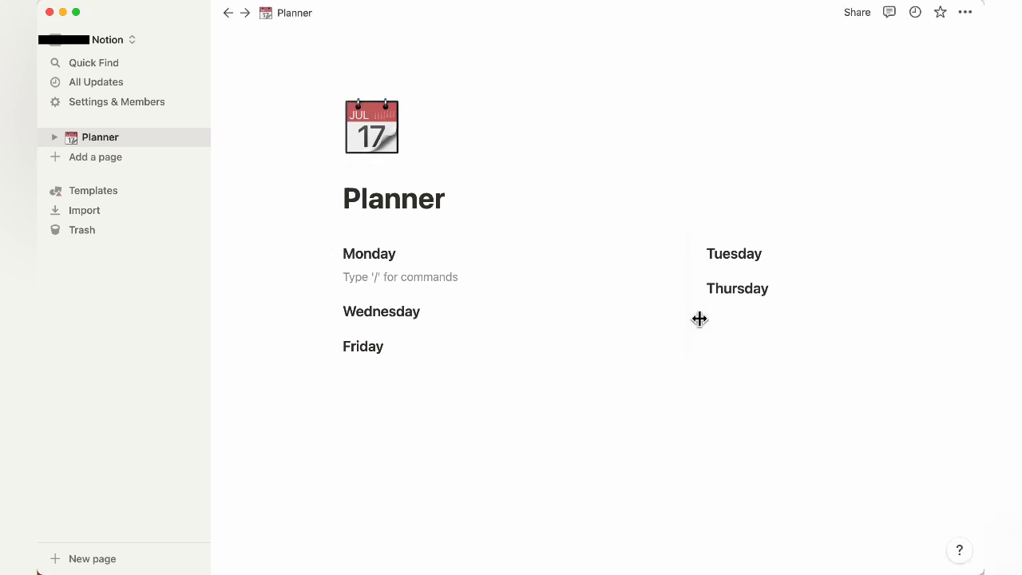
pyautogui.write('/')
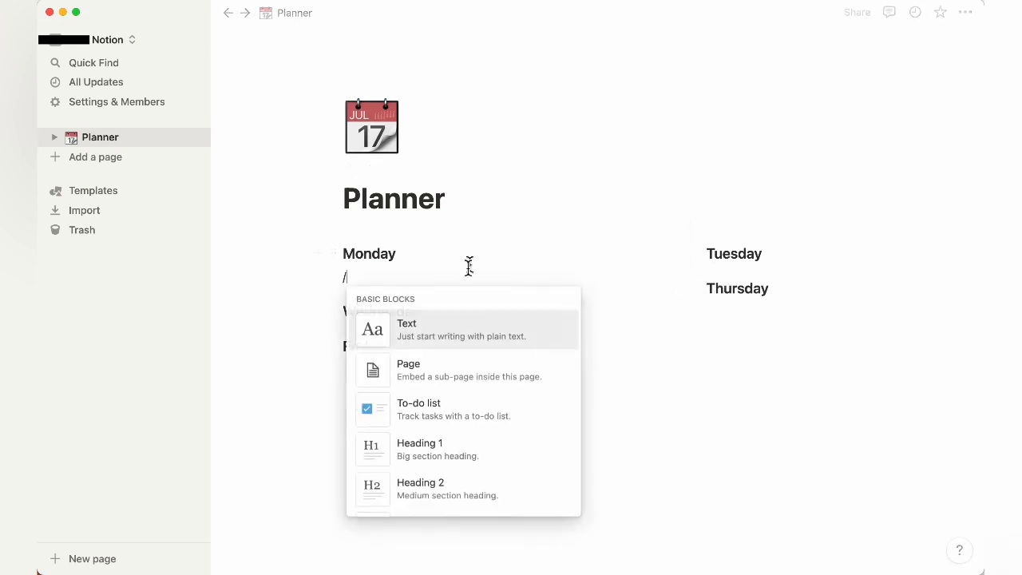
pyautogui.click(397, 407)
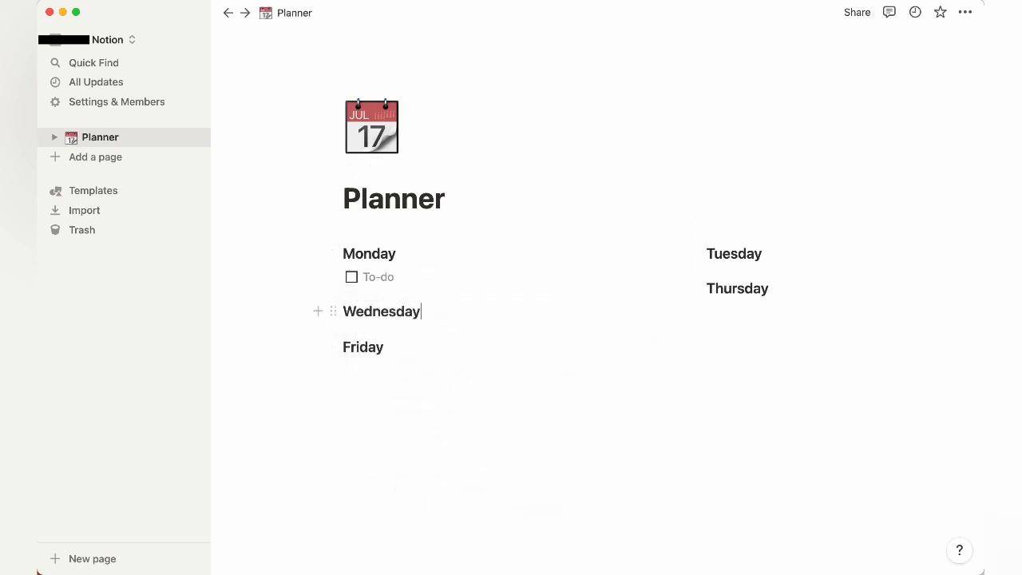
# Start a new line containing a slash under the Wednesday heading without choosing a block type
pyautogui.write('/')
pyautogui.press('Return')
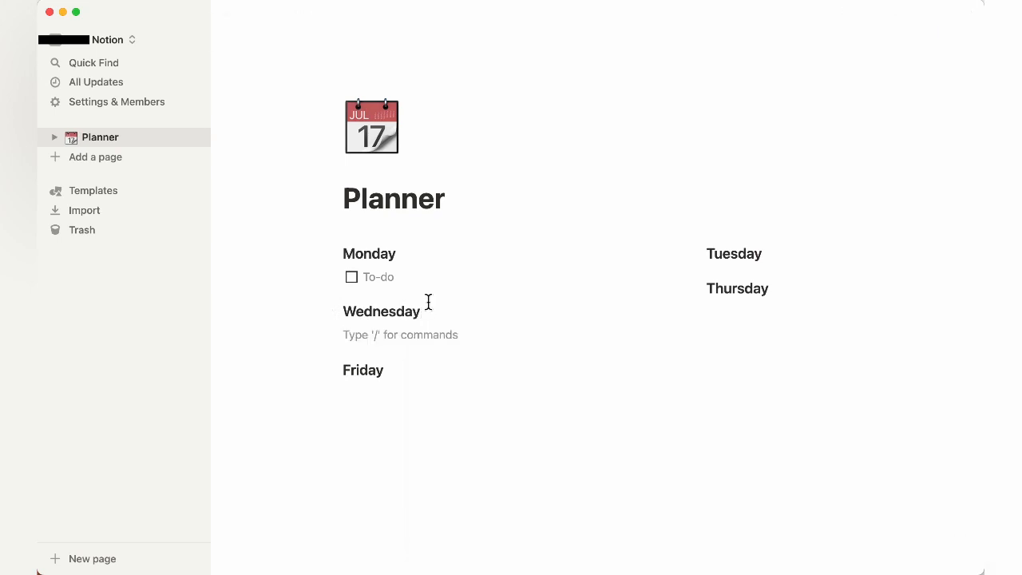
pyautogui.write('/')
pyautogui.scroll(-3, 433, 240)
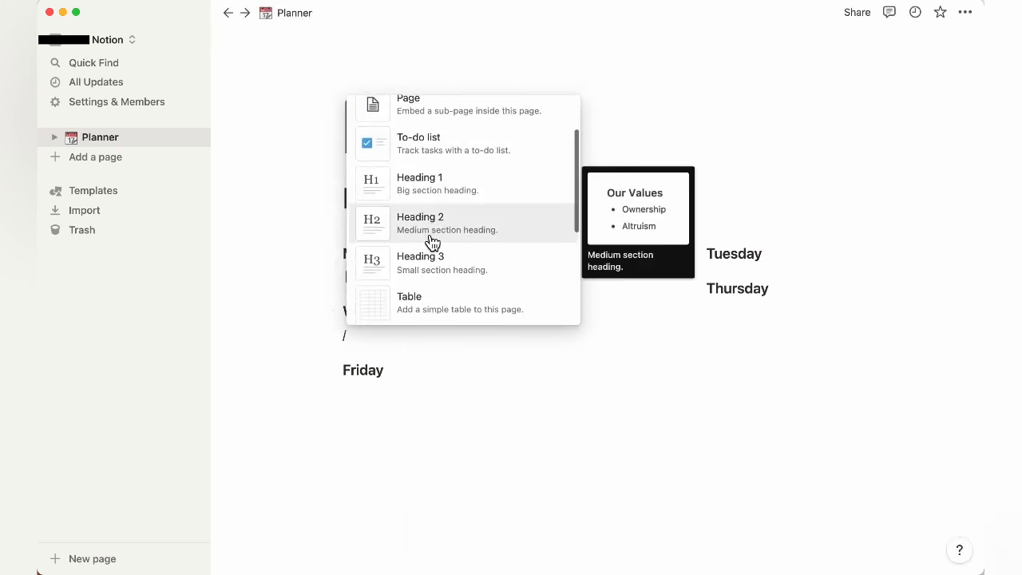
pyautogui.click(295, 269)
# Duplicate all the weekday blocks and undo the duplication
pyautogui.moveTo(327, 237); pyautogui.dragTo(772, 383)
pyautogui.press('super+d')
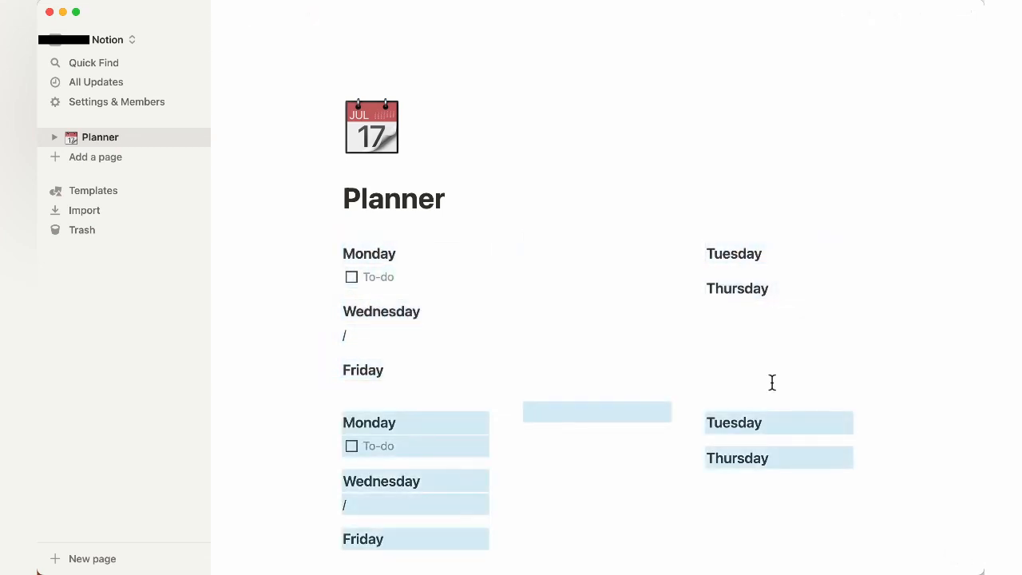
pyautogui.press('super+z')
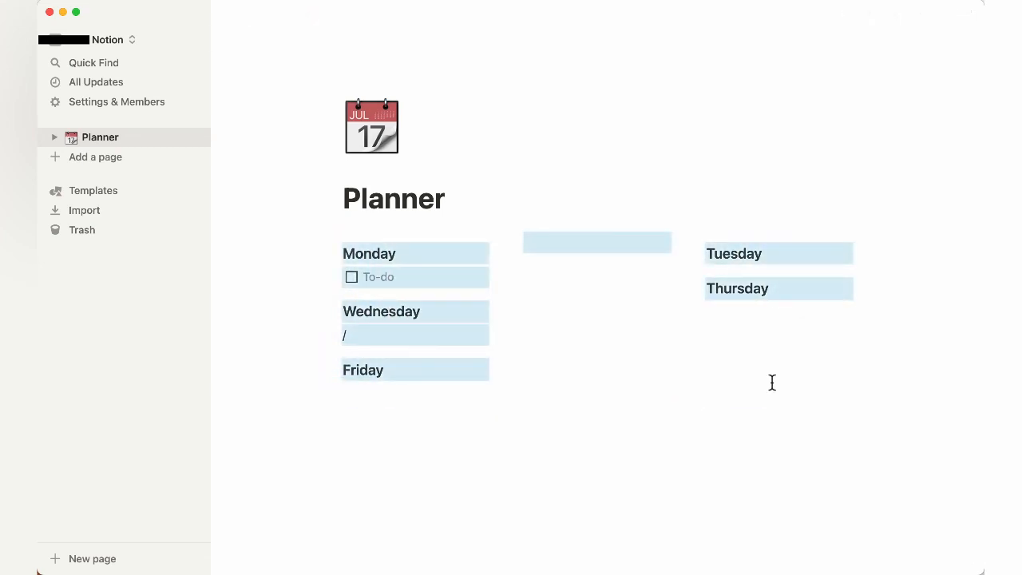
# Replace the stray slash line under Wednesday with an empty to-do item
pyautogui.click(411, 344)
pyautogui.press('BackSpace')
pyautogui.write('/')
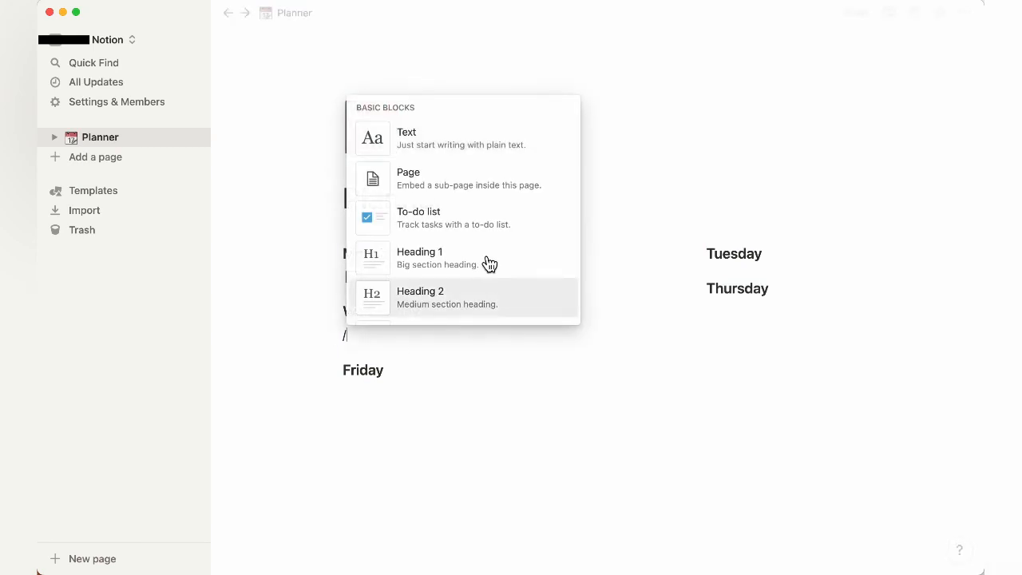
pyautogui.click(430, 223)
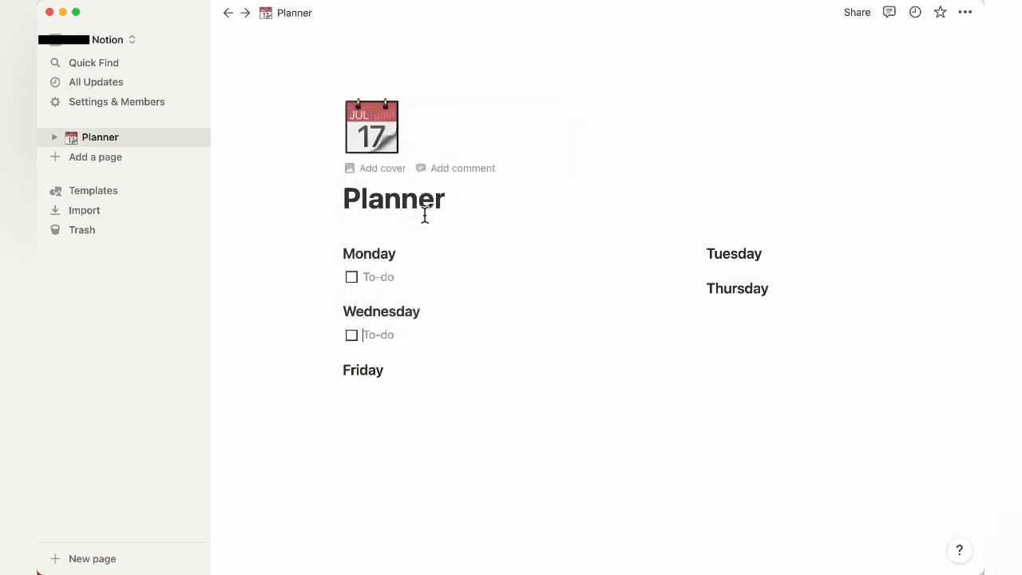
# Add an empty to-do item under each of the Friday, Tuesday and Thursday headings
pyautogui.click(417, 386)
pyautogui.write('/')
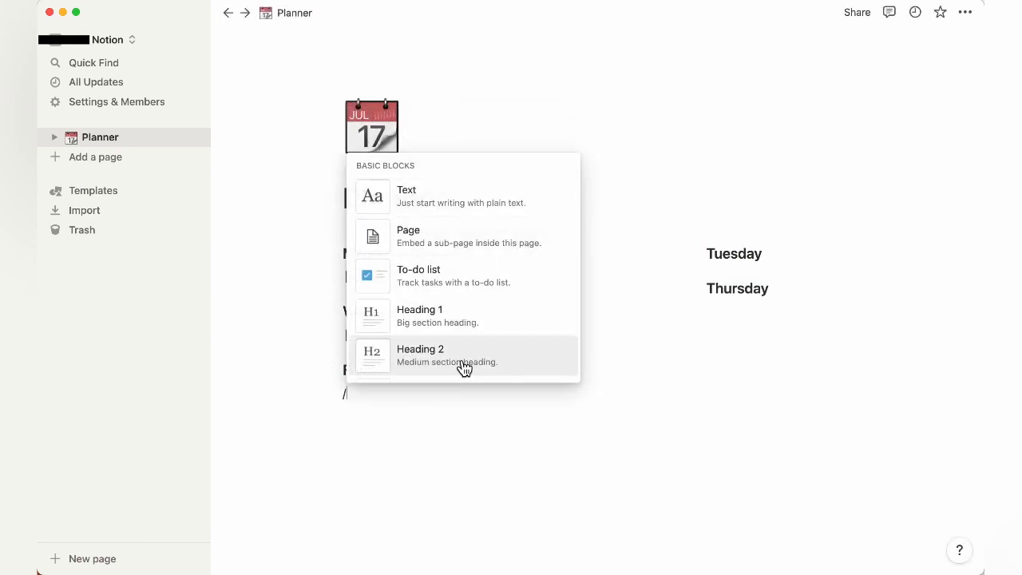
pyautogui.click(452, 289)
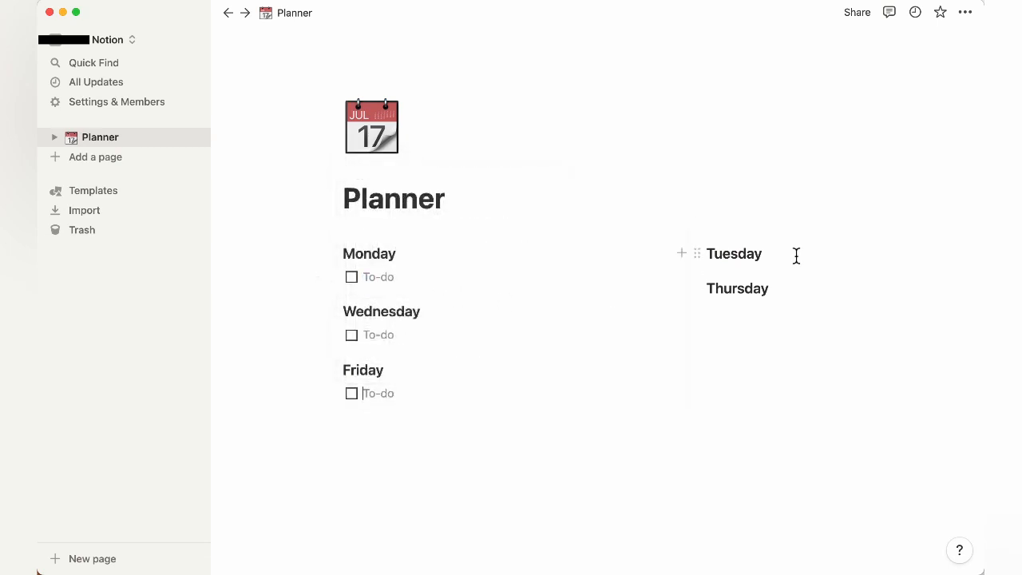
pyautogui.press('Return')
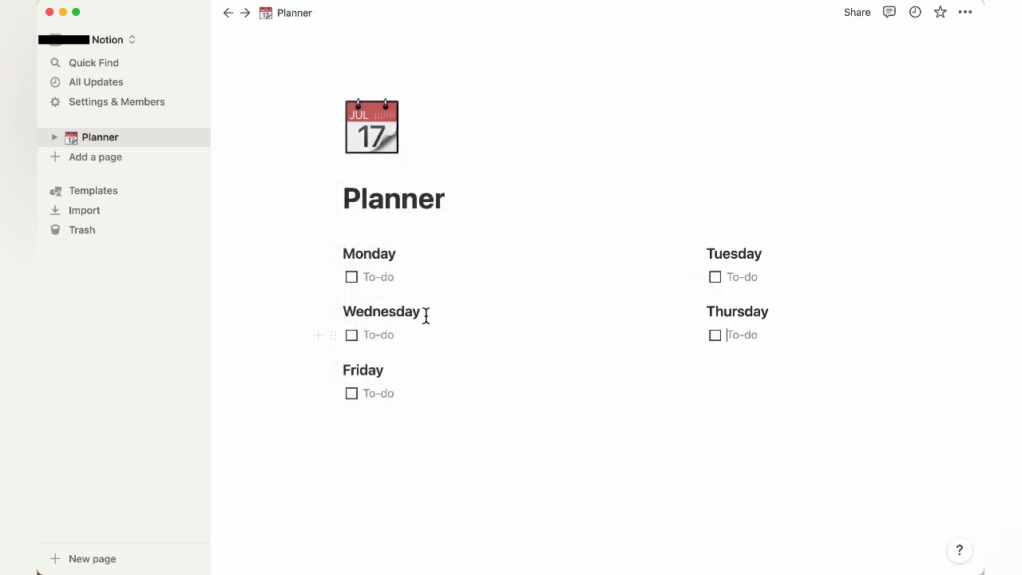